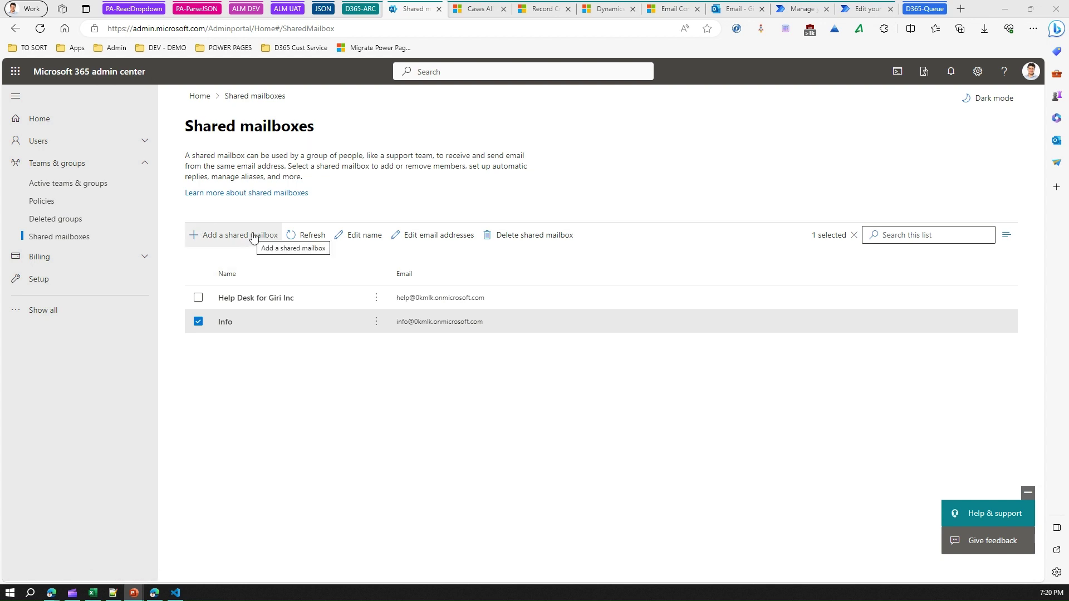
{"action": "left_click", "coordinate": [253, 237]}
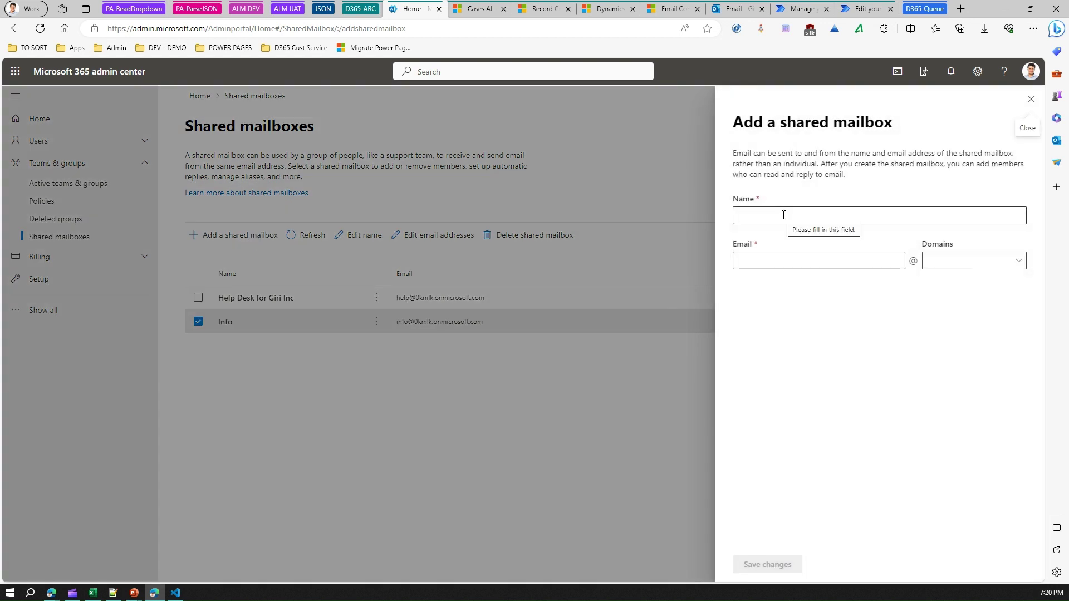
{"action": "left_click", "coordinate": [783, 214]}
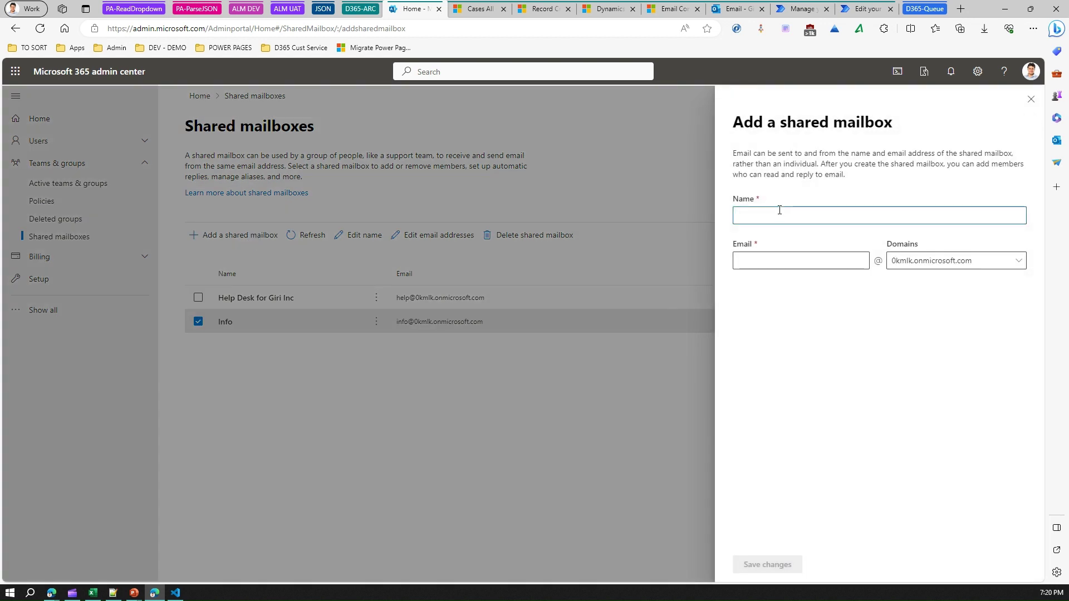
{"action": "type", "text": "ReachUs"}
{"action": "left_click", "coordinate": [771, 254]}
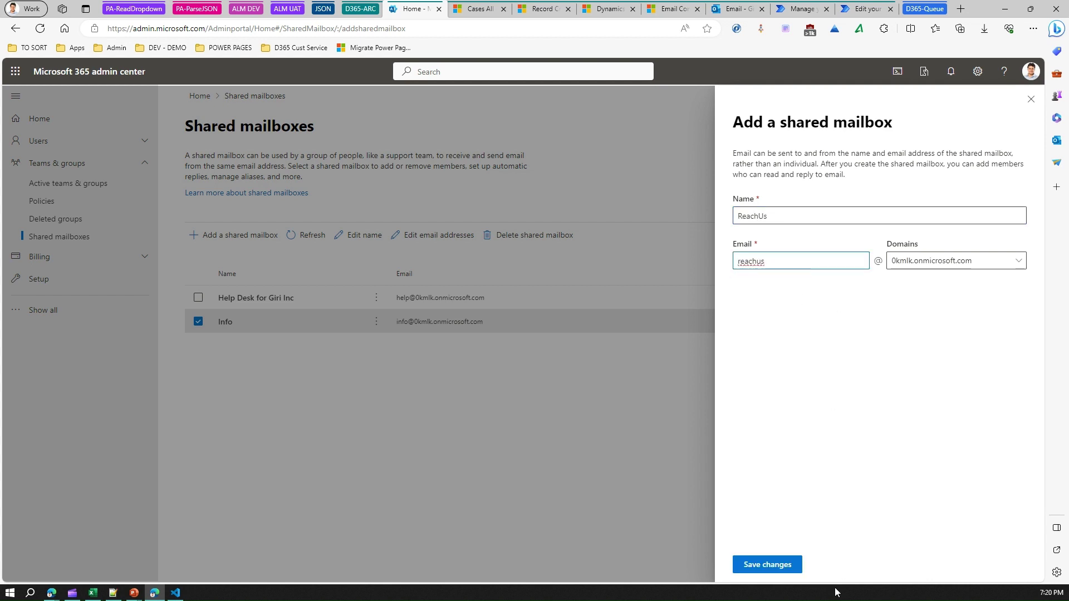
{"action": "left_click", "coordinate": [786, 567]}
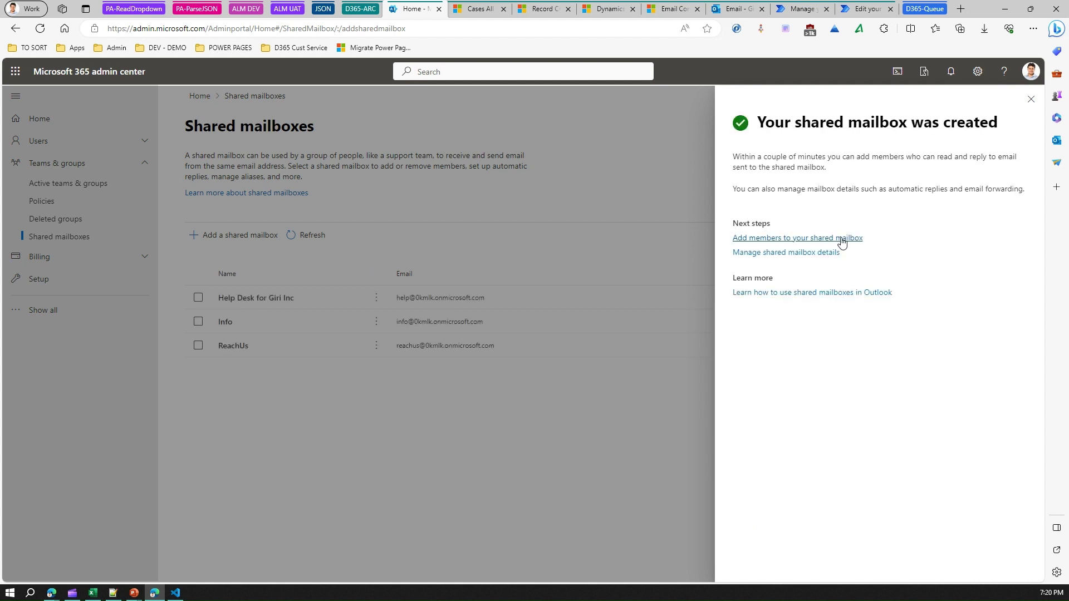
Add the first two listed users as members of the ReachUs mailbox.
{"action": "left_click", "coordinate": [841, 238]}
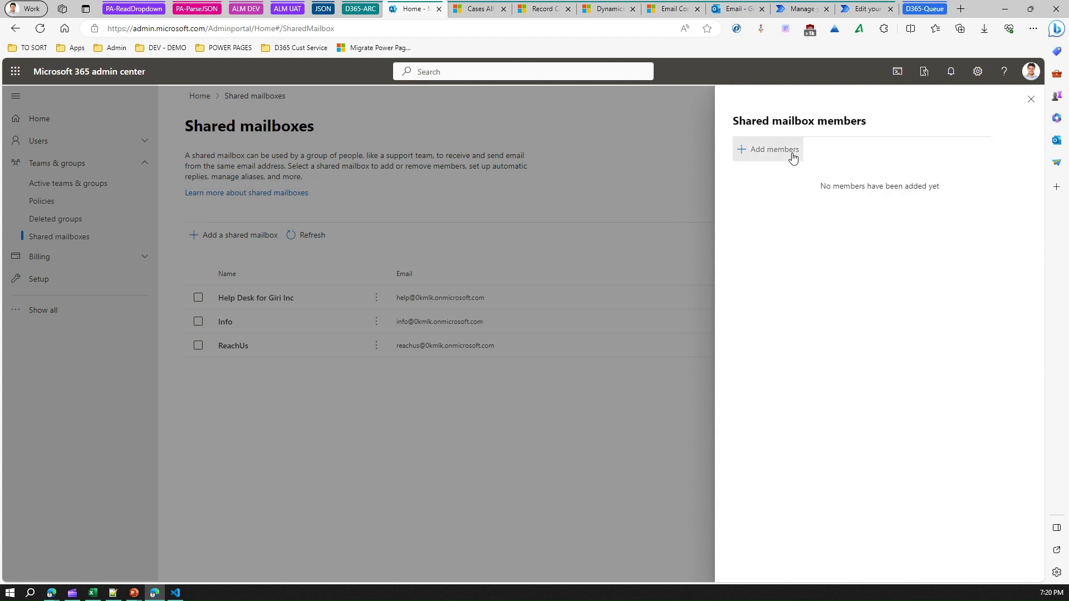
{"action": "left_click", "coordinate": [793, 151]}
{"action": "left_click", "coordinate": [745, 214]}
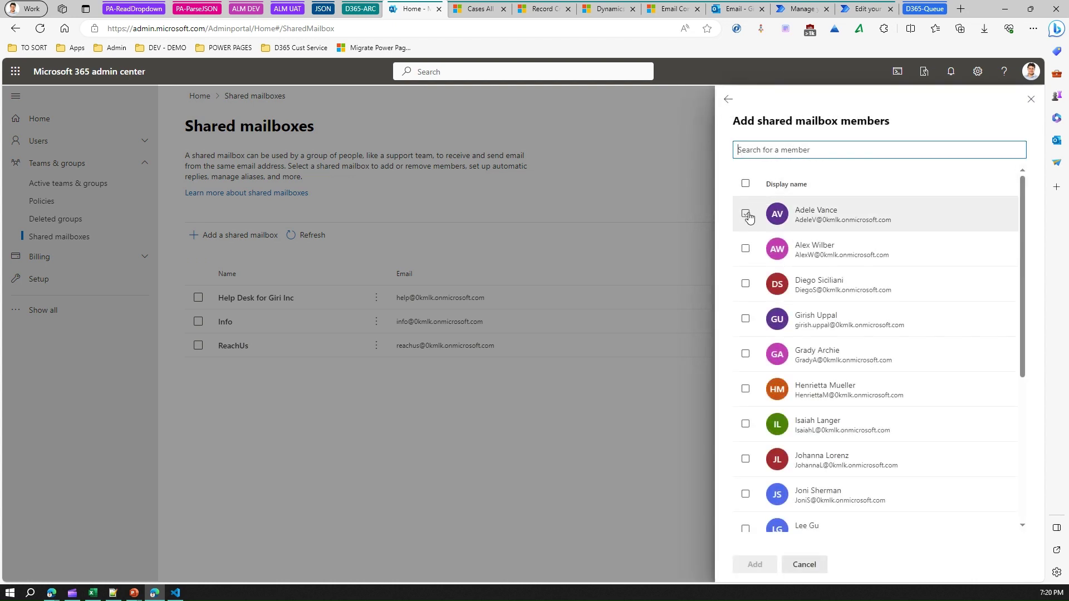
{"action": "left_click", "coordinate": [746, 249]}
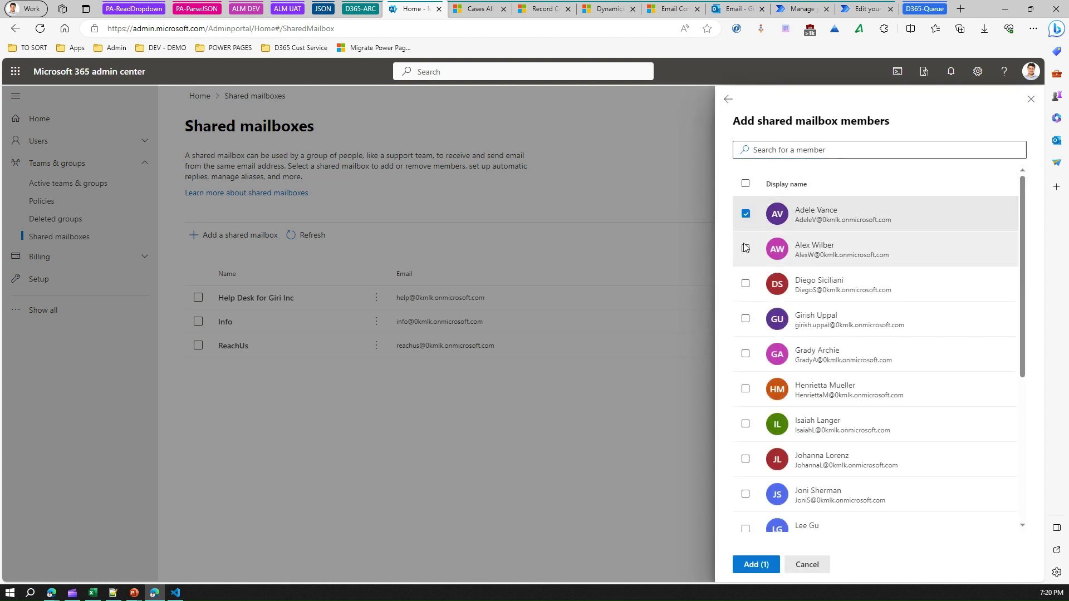
{"action": "left_click", "coordinate": [757, 564]}
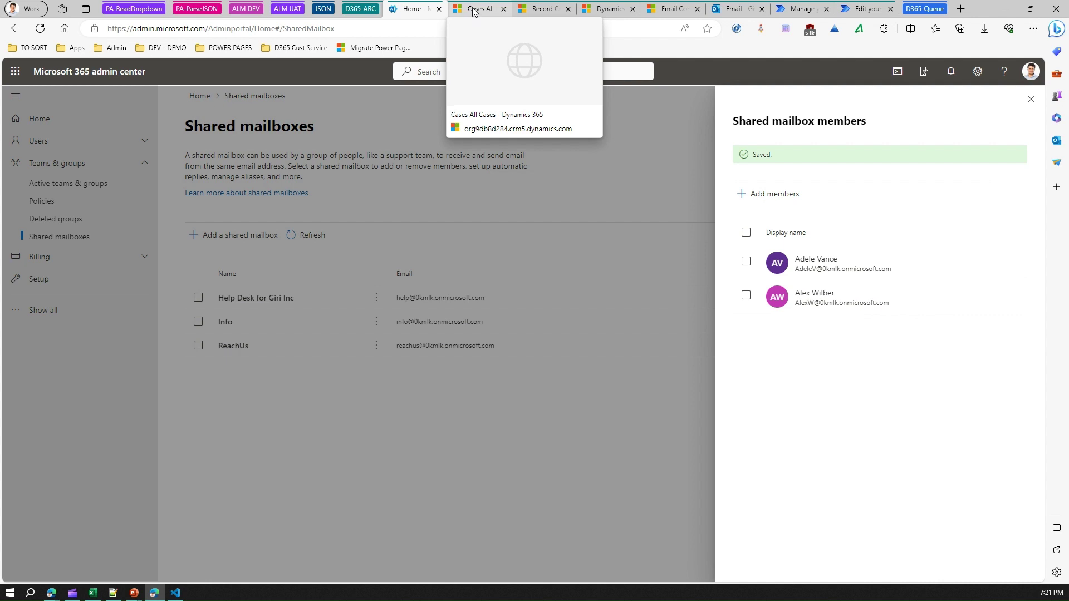
Return to Dynamics 365 and open Settings > Email Configuration.
{"action": "left_click", "coordinate": [474, 12]}
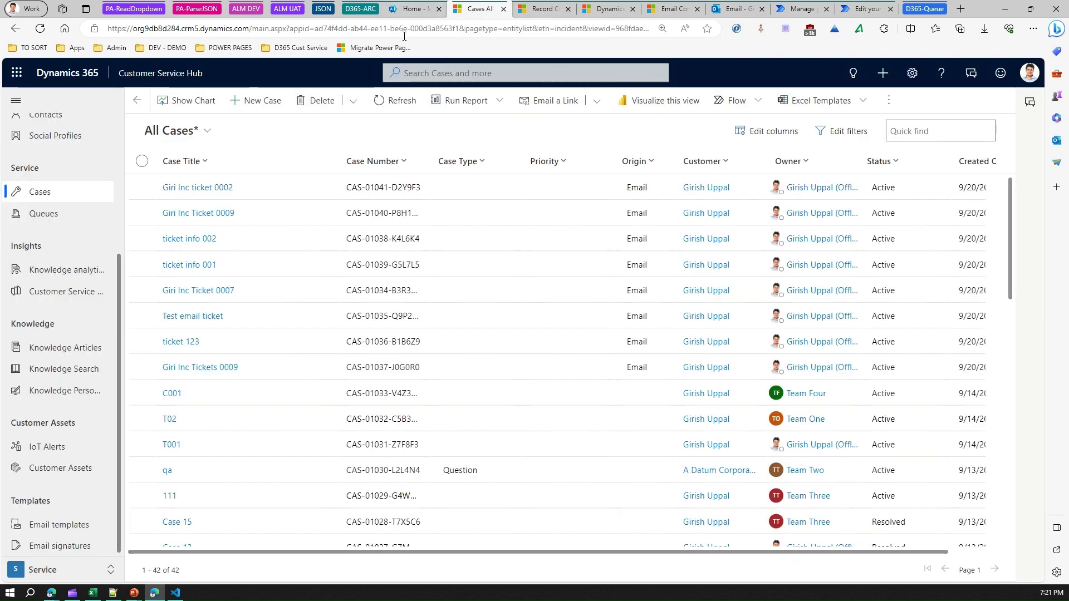
{"action": "left_click", "coordinate": [909, 76]}
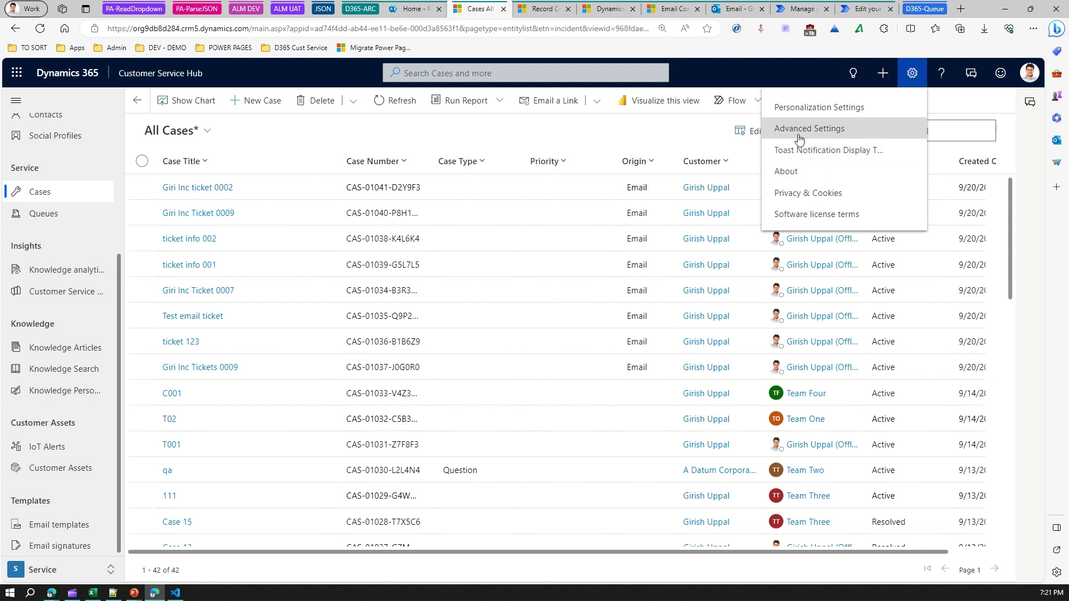
{"action": "left_click", "coordinate": [554, 10]}
{"action": "left_click", "coordinate": [599, 12]}
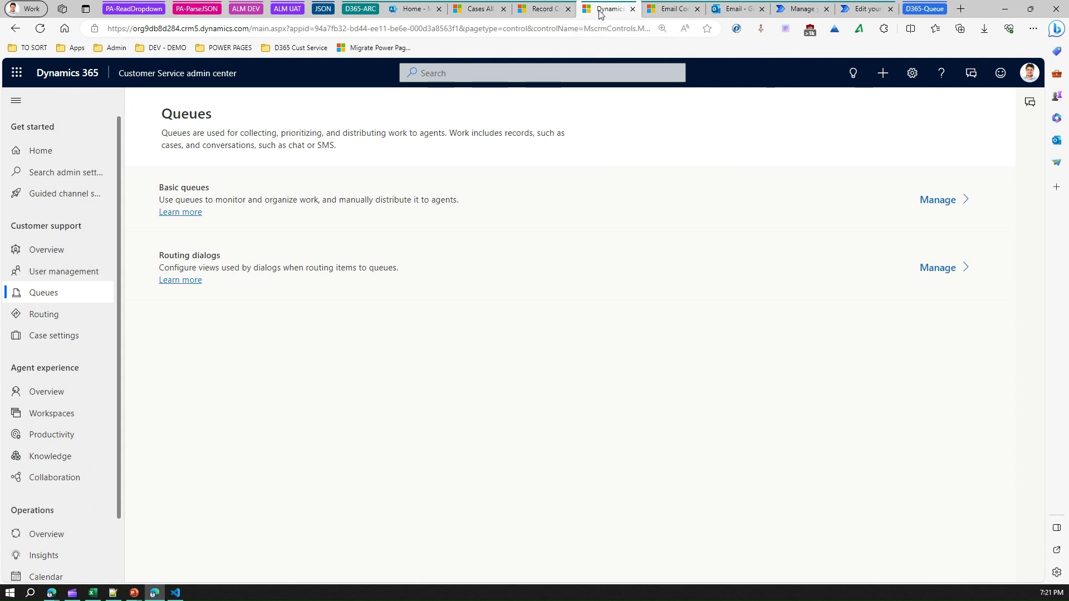
{"action": "left_click", "coordinate": [671, 15]}
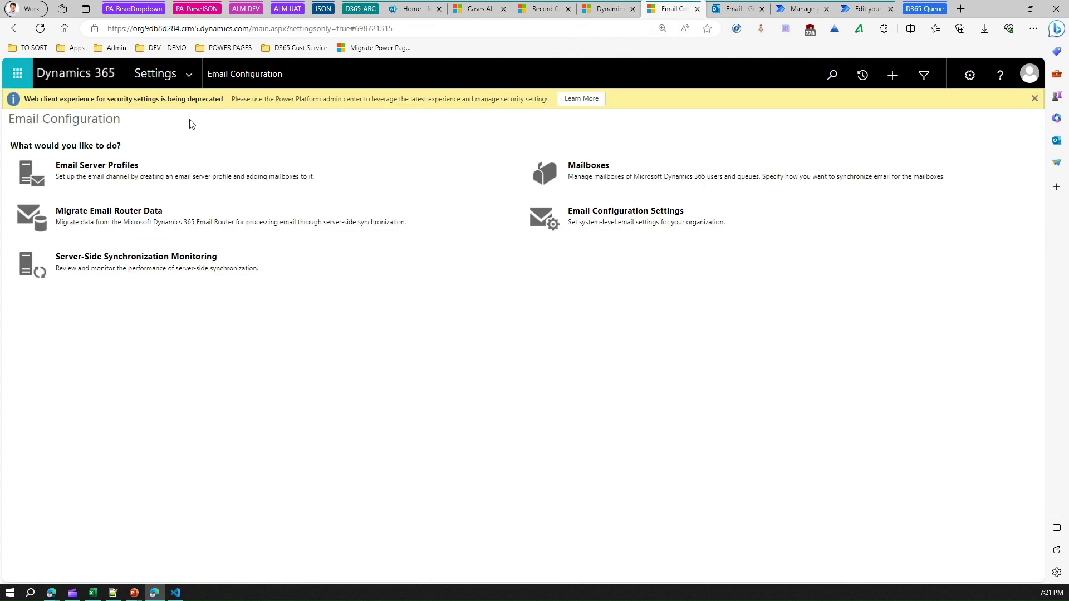
{"action": "left_click", "coordinate": [191, 74]}
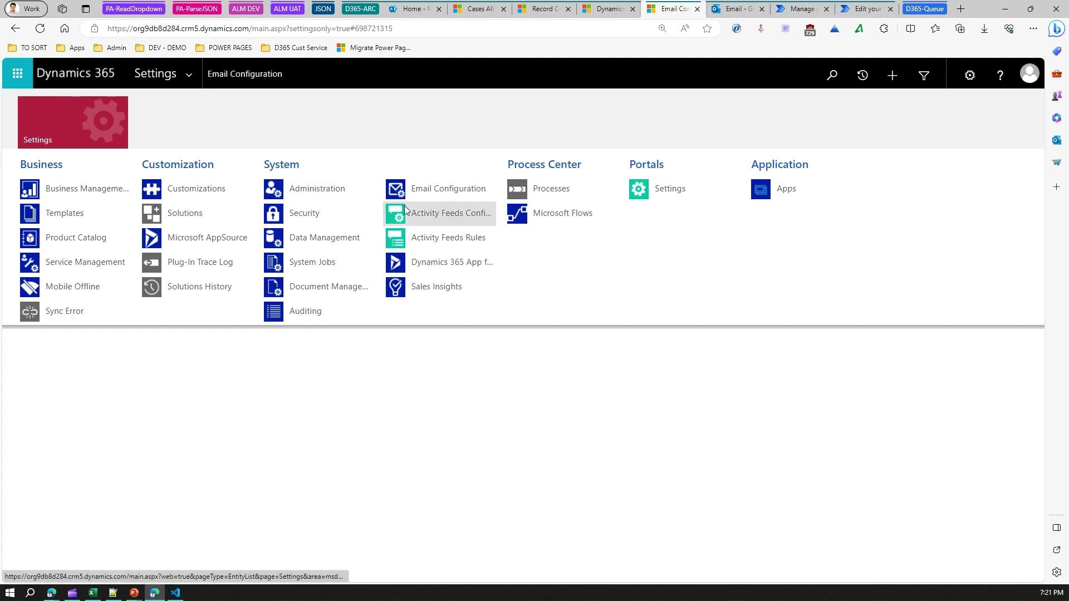
{"action": "left_click", "coordinate": [437, 189]}
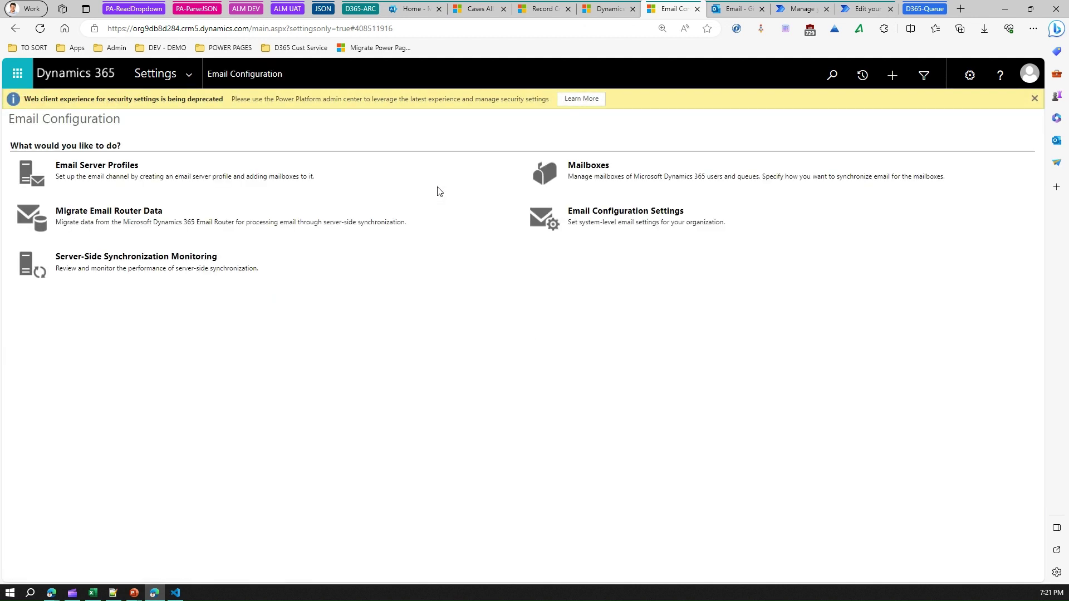
Review the four active mailboxes, including the untested VIP Queue, then return to All Cases.
{"action": "left_click", "coordinate": [575, 169]}
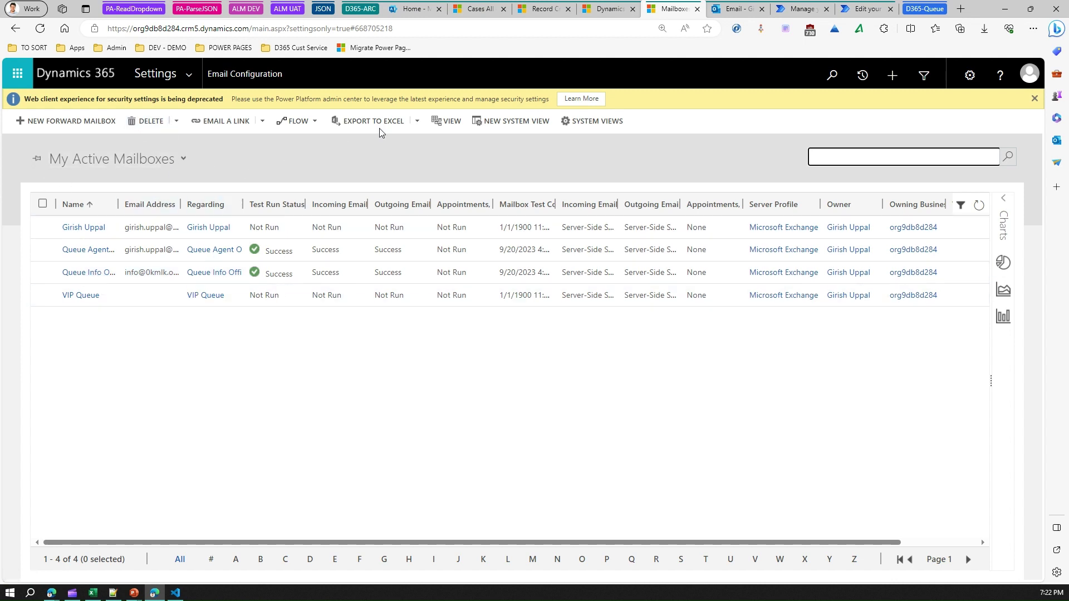
{"action": "left_click", "coordinate": [545, 10]}
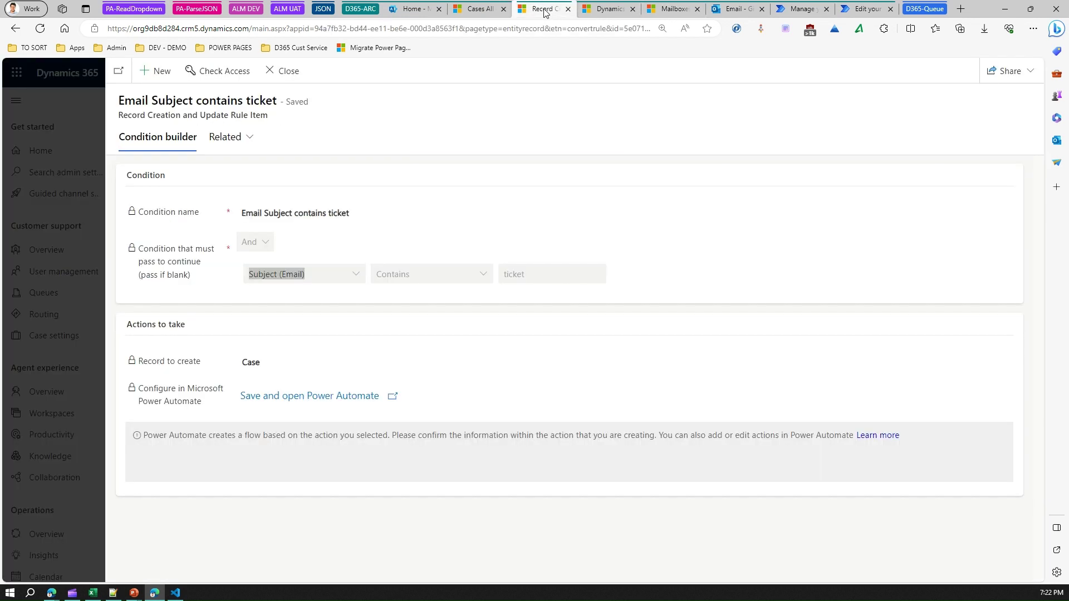
{"action": "left_click", "coordinate": [479, 9]}
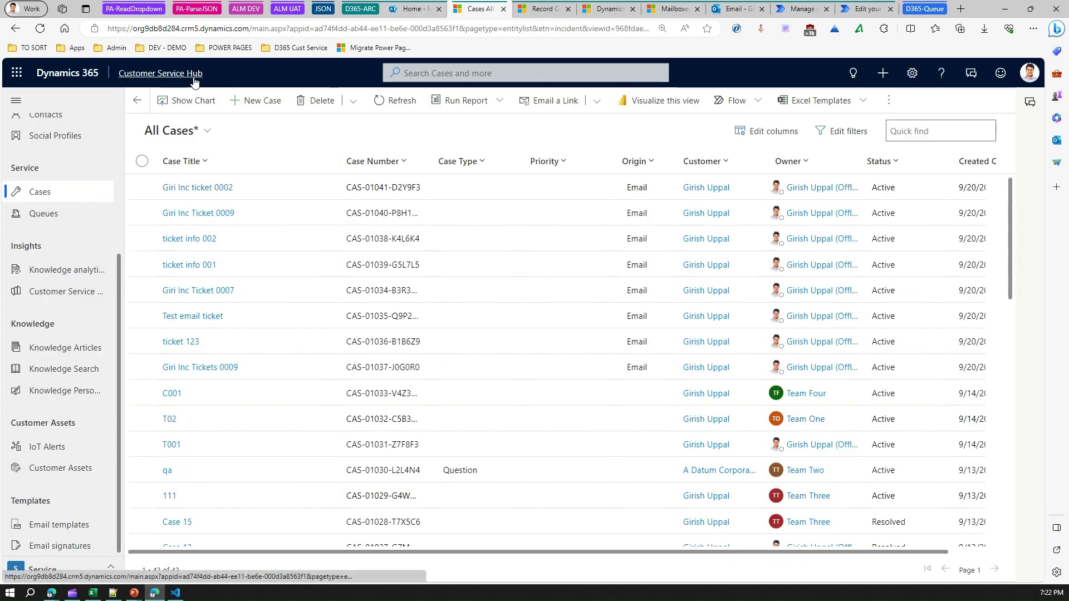
Show queue items from All Queues, then switch to the Customer Service admin center app.
{"action": "left_click", "coordinate": [55, 215]}
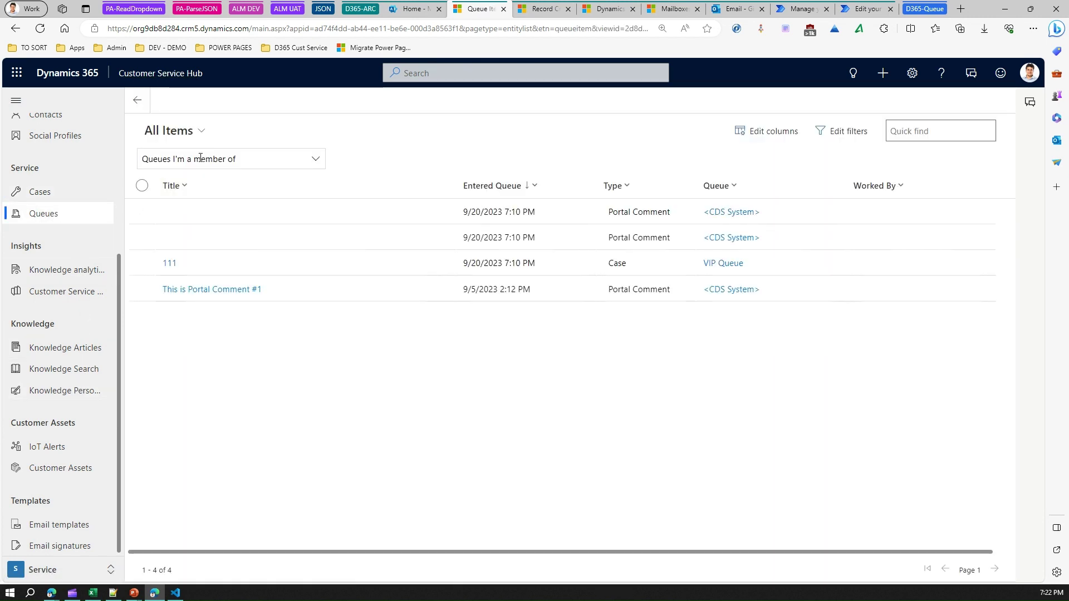
{"action": "left_click", "coordinate": [316, 160]}
{"action": "left_click_drag", "start_coordinate": [319, 219], "coordinate": [320, 275]}
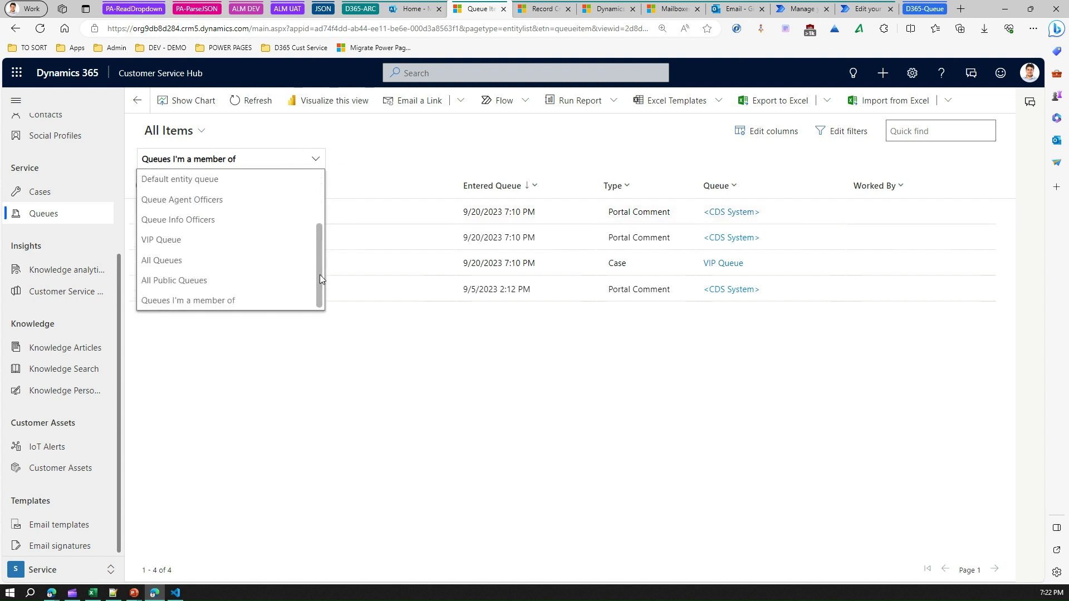
{"action": "left_click", "coordinate": [205, 260]}
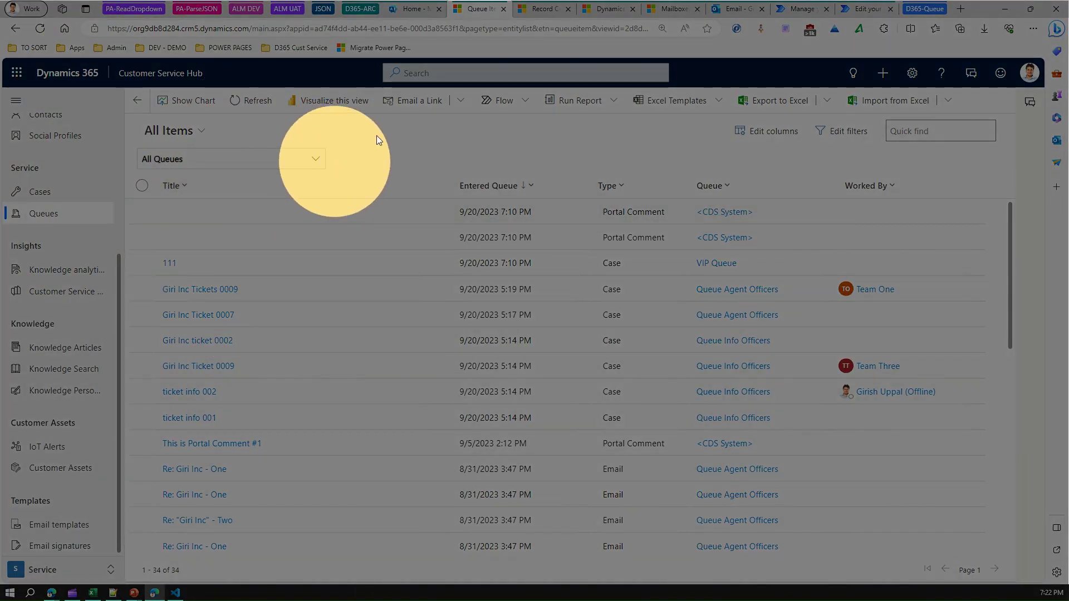
{"action": "left_click", "coordinate": [174, 74]}
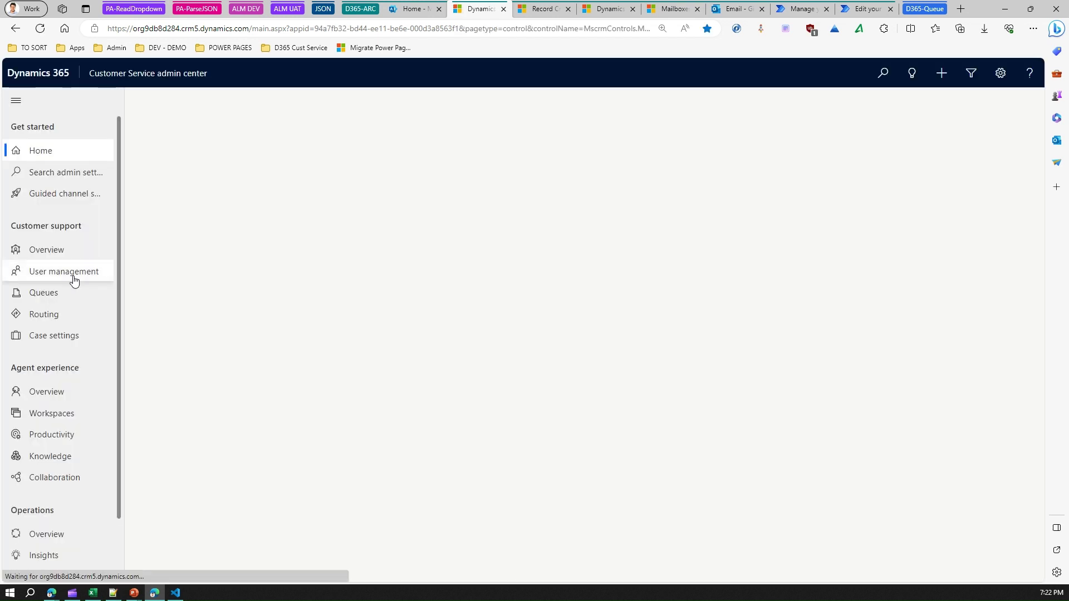
{"action": "left_click", "coordinate": [45, 293]}
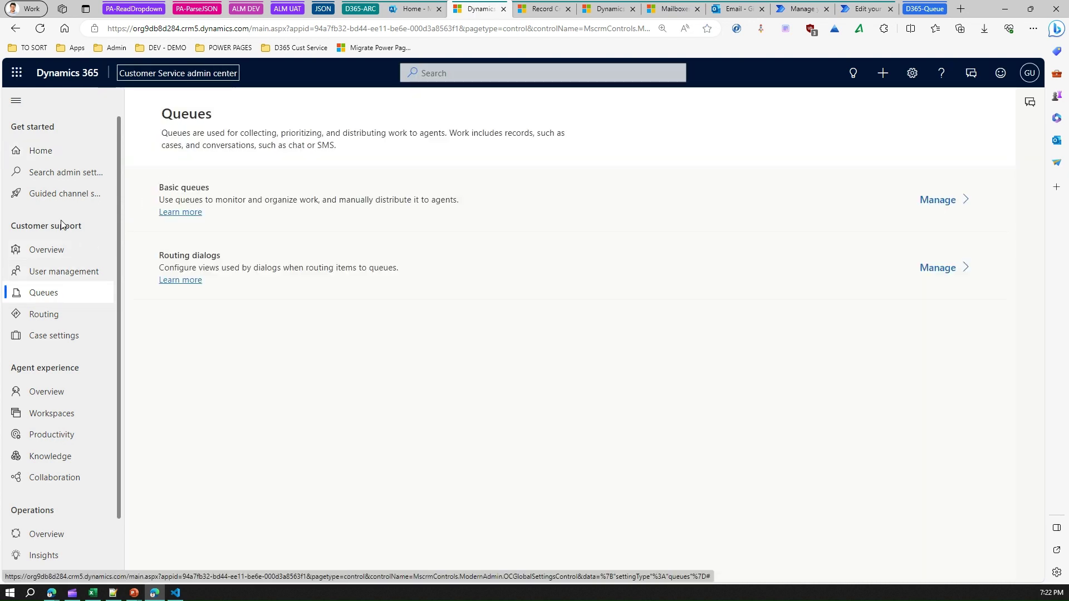
{"action": "left_click", "coordinate": [941, 201]}
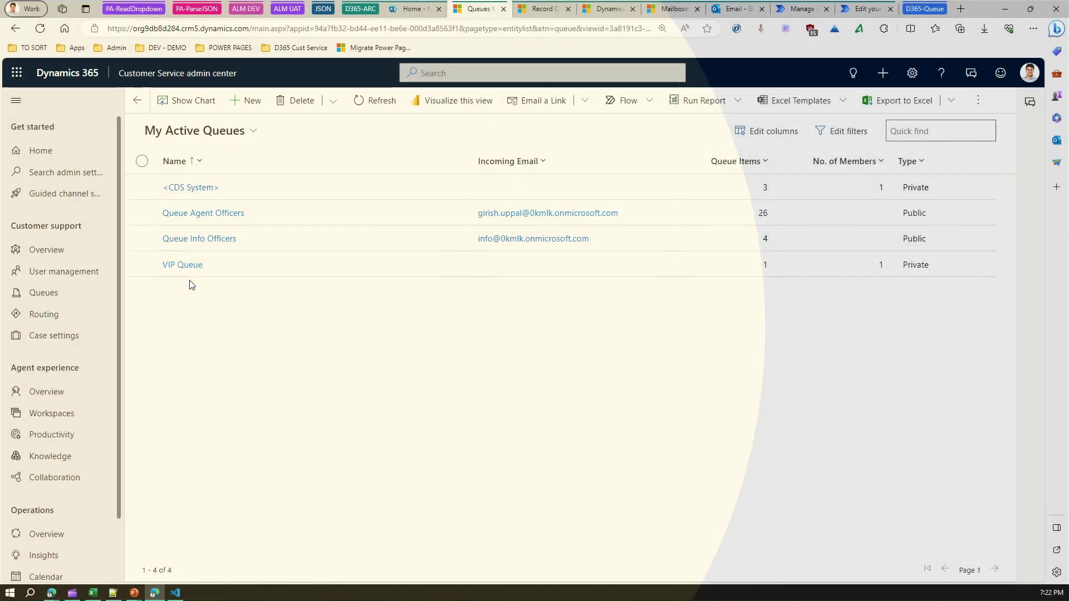
{"action": "left_click", "coordinate": [182, 266]}
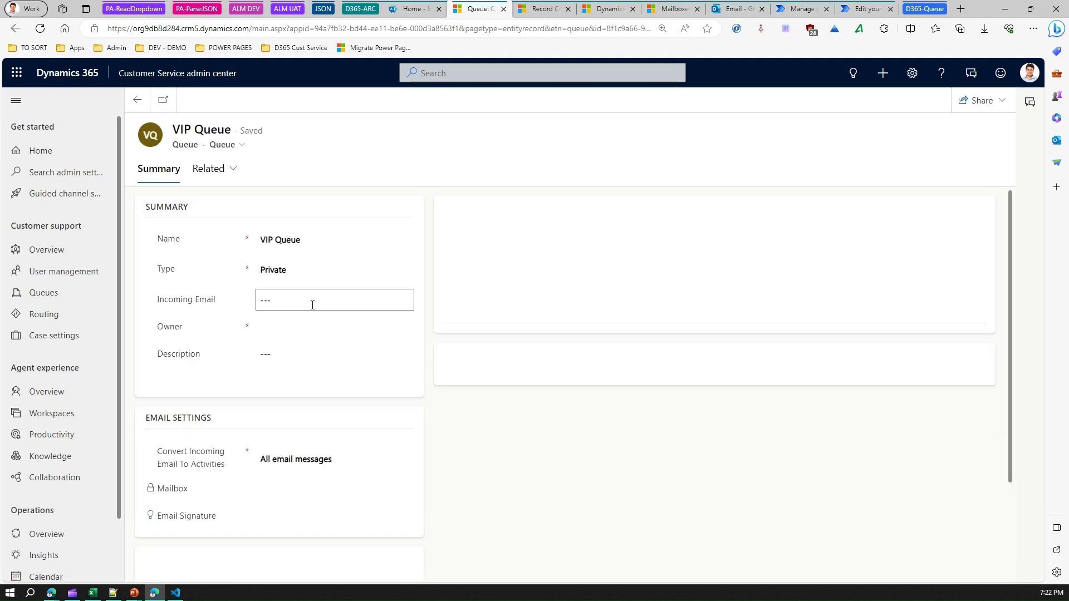
{"action": "left_click", "coordinate": [271, 301]}
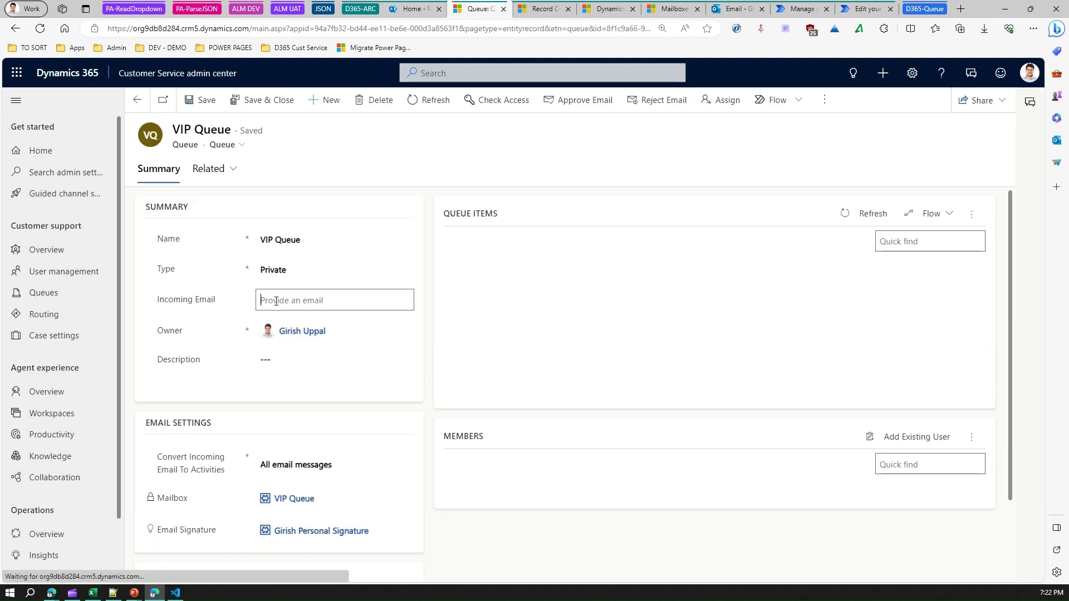
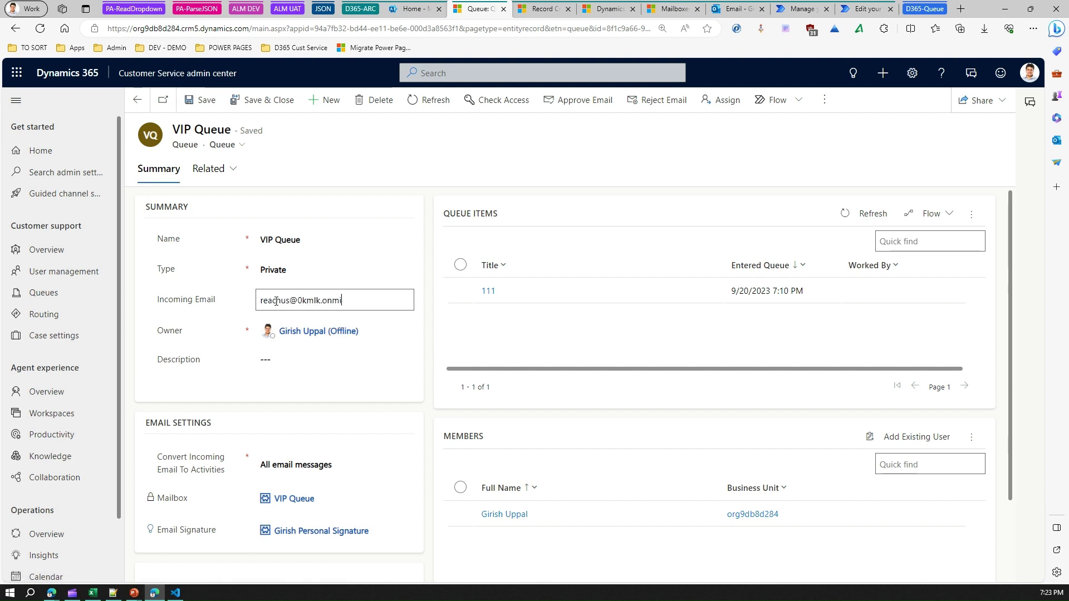
{"action": "left_click", "coordinate": [209, 102]}
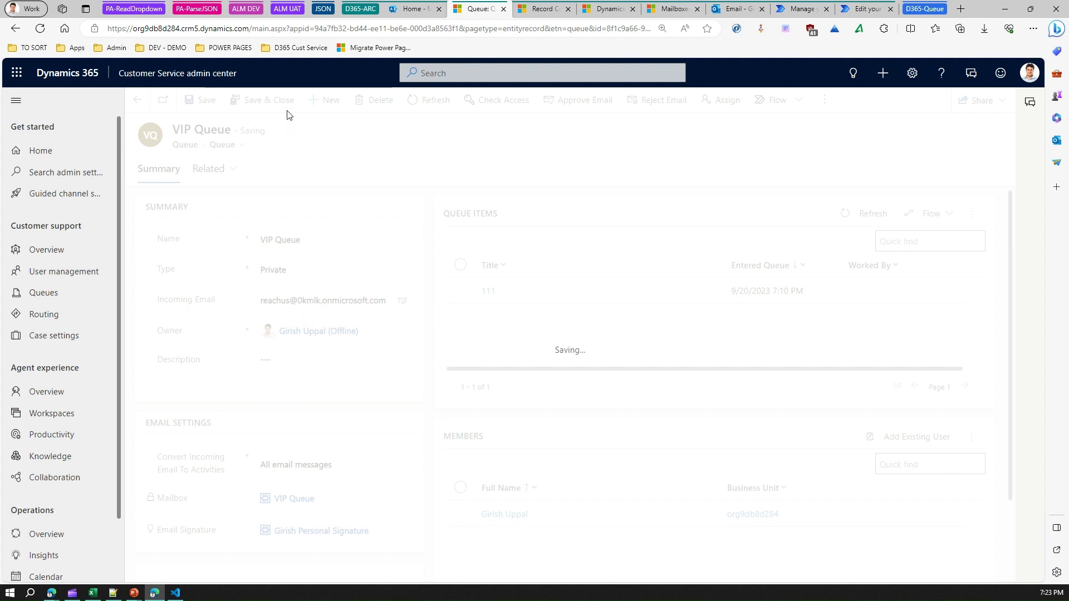
Refresh the active mailboxes and run Test & Enable Mailboxes on the VIP Queue mailbox.
{"action": "left_click", "coordinate": [670, 9]}
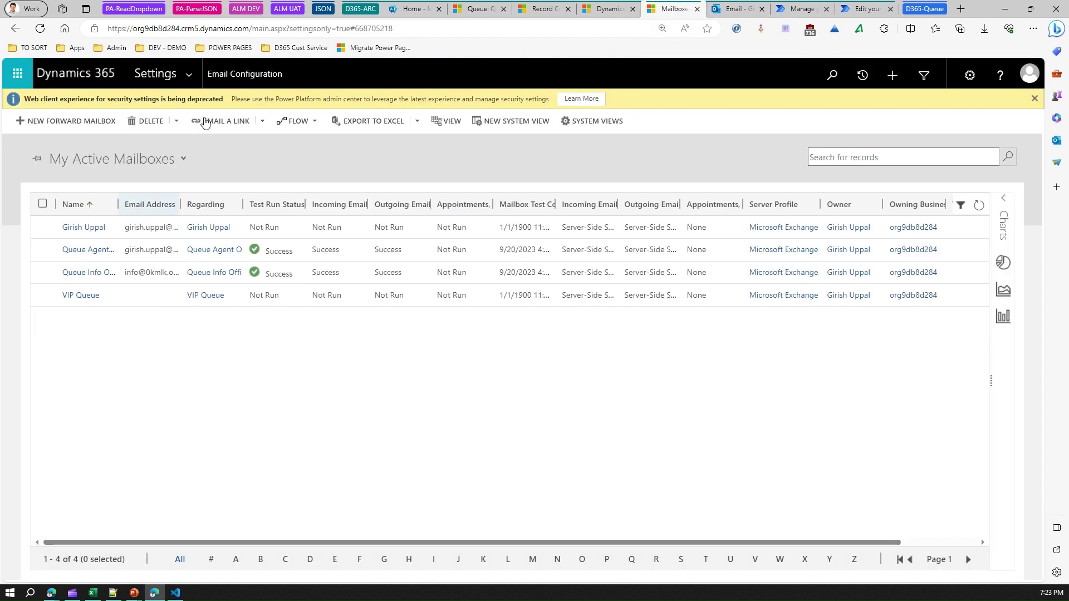
{"action": "left_click", "coordinate": [41, 29]}
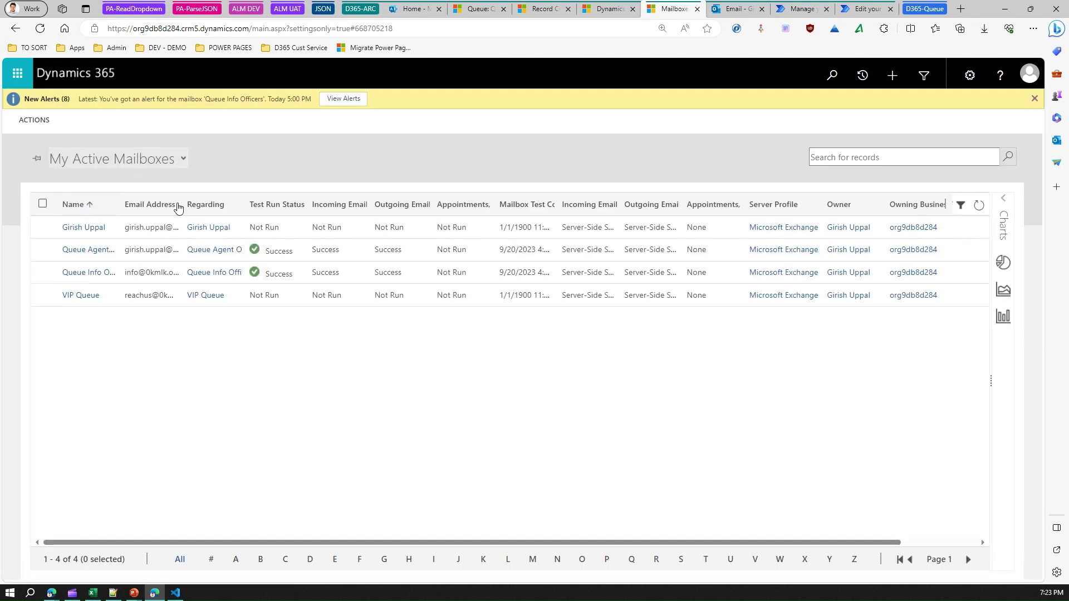
{"action": "left_click", "coordinate": [128, 302]}
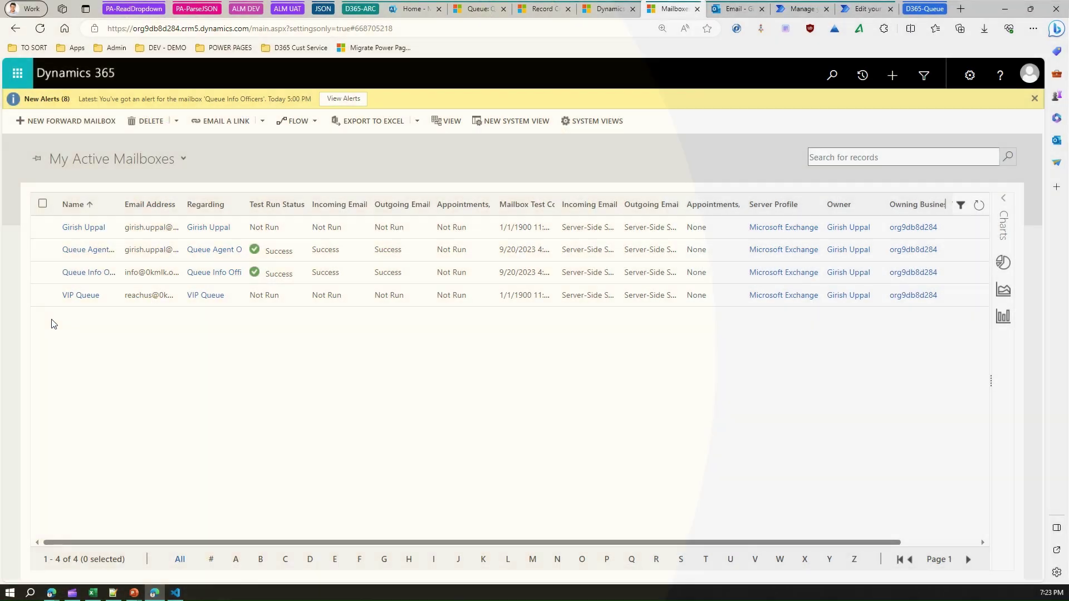
{"action": "left_click", "coordinate": [42, 295]}
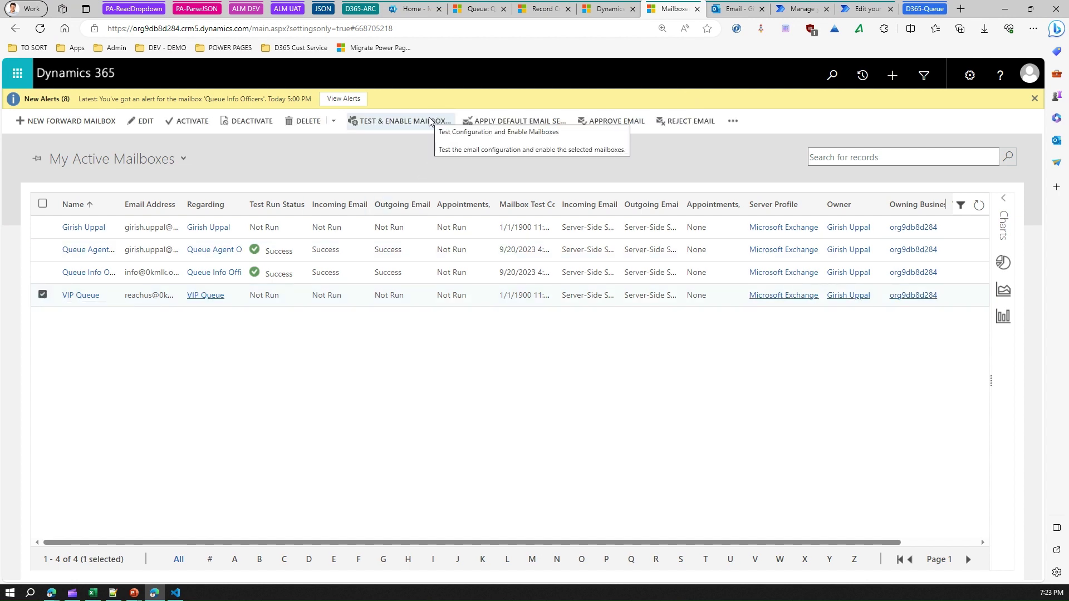
{"action": "left_click", "coordinate": [430, 121]}
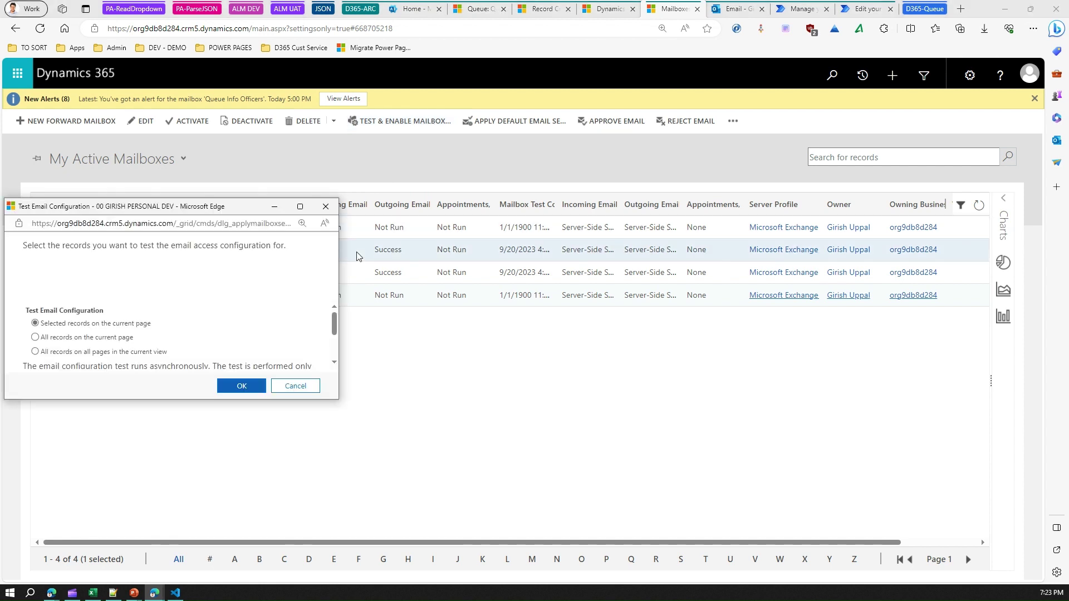
{"action": "left_click_drag", "start_coordinate": [64, 249], "coordinate": [237, 251]}
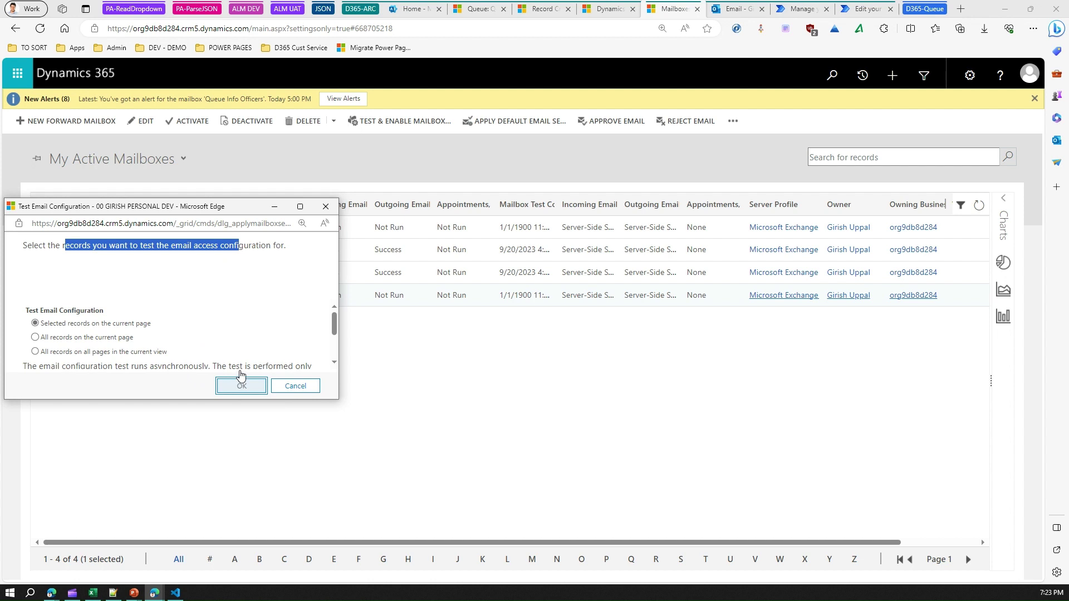
{"action": "left_click", "coordinate": [240, 381]}
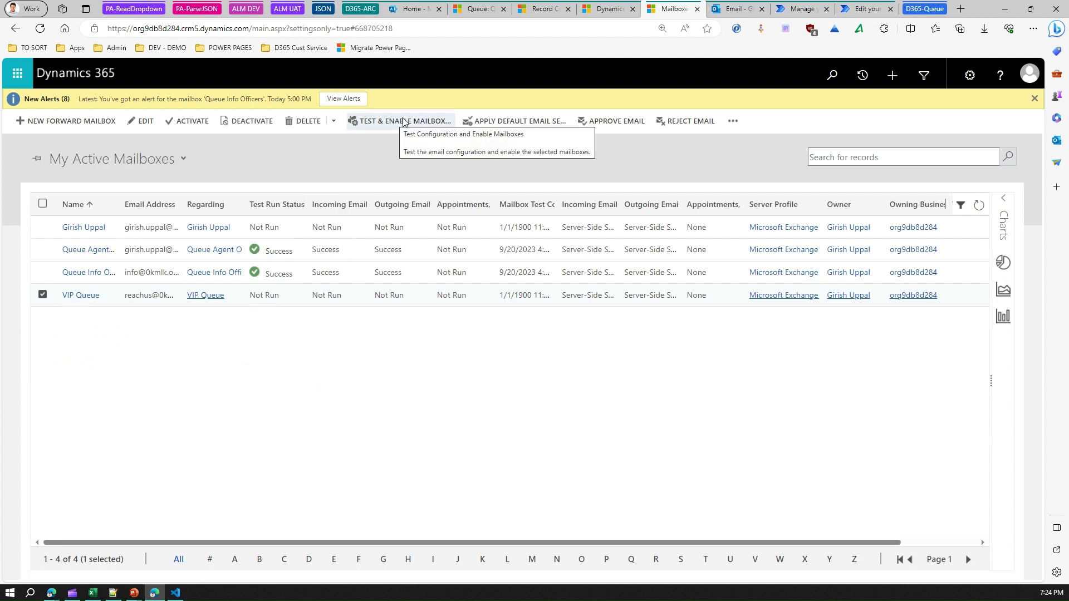
Approve the VIP Queue mailbox's primary email and confirm the approval.
{"action": "left_click", "coordinate": [602, 123]}
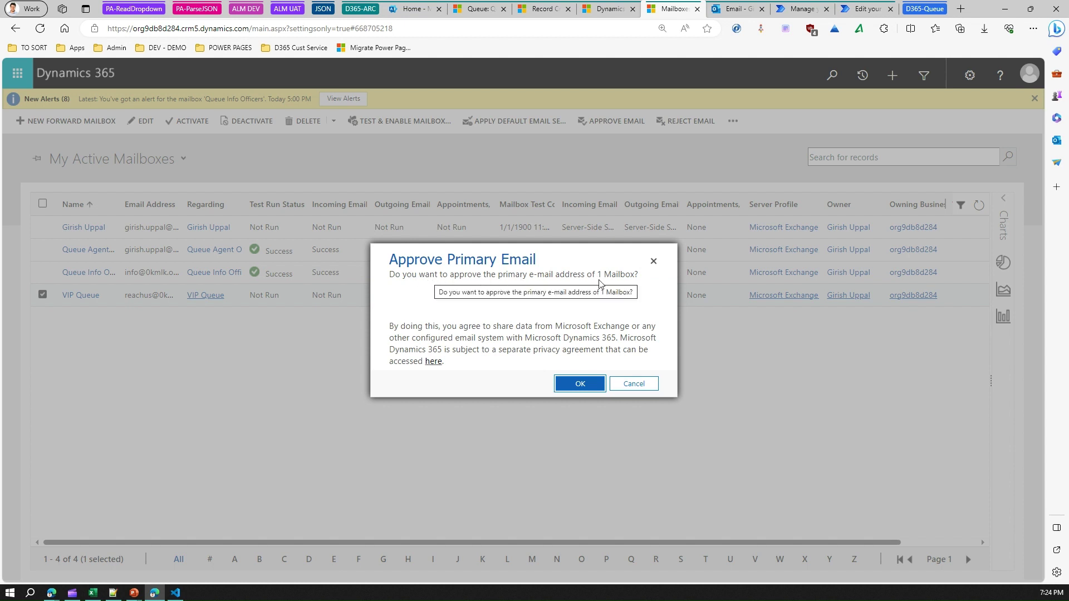
{"action": "left_click", "coordinate": [570, 384]}
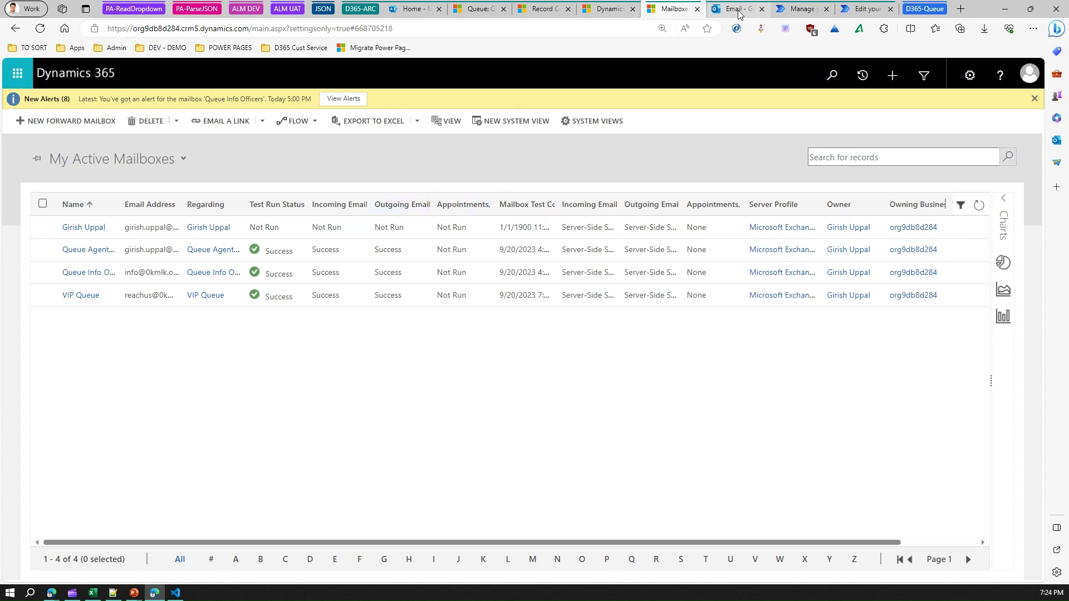
Back in the Customer Service admin center, open an app from the 18 published apps.
{"action": "left_click", "coordinate": [608, 9]}
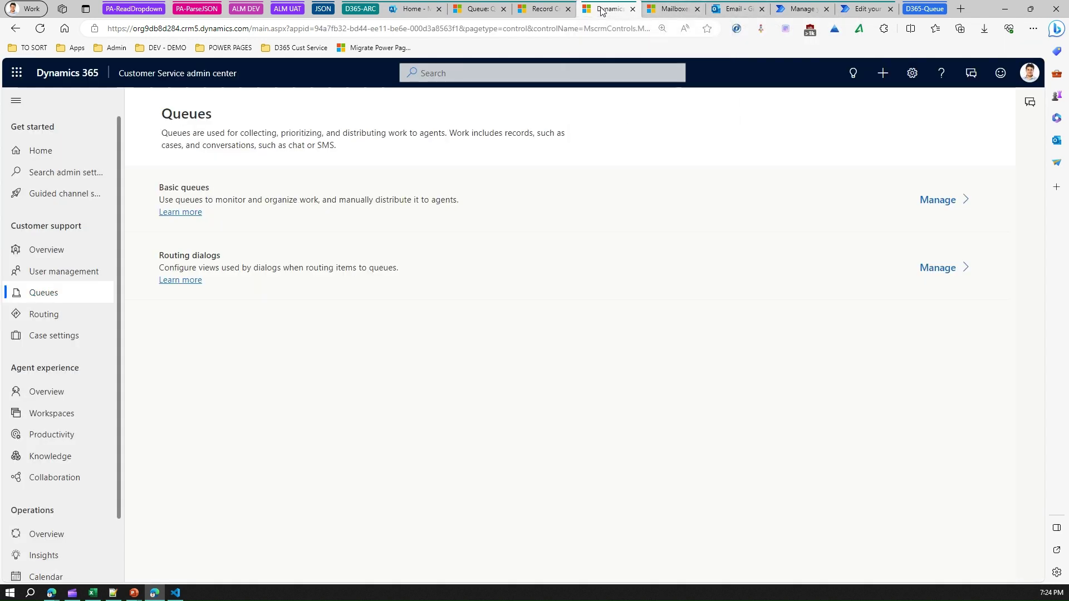
{"action": "left_click", "coordinate": [200, 77]}
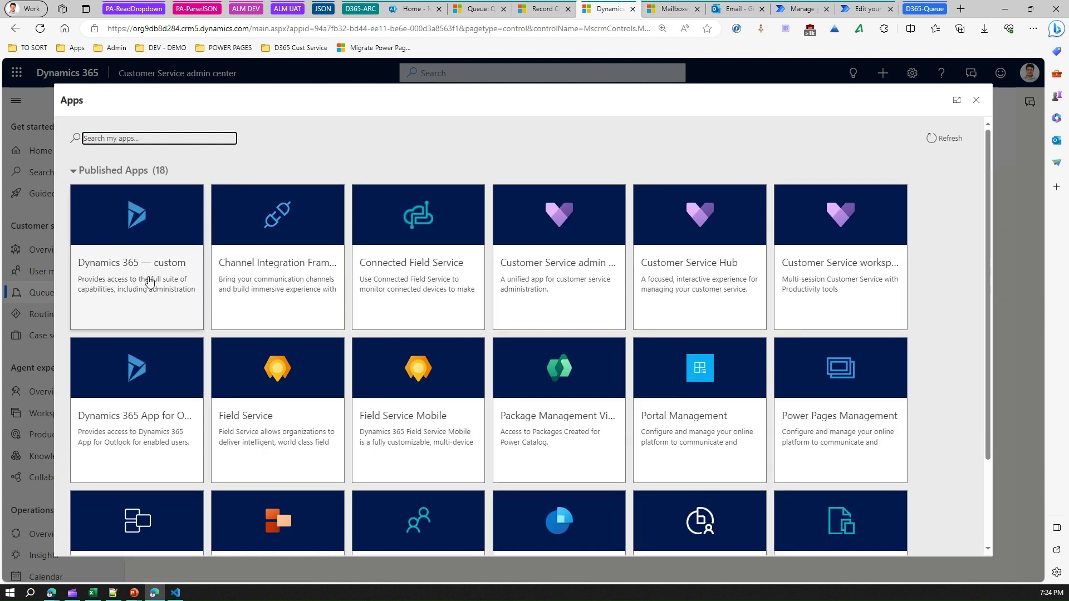
{"action": "left_click", "coordinate": [583, 269]}
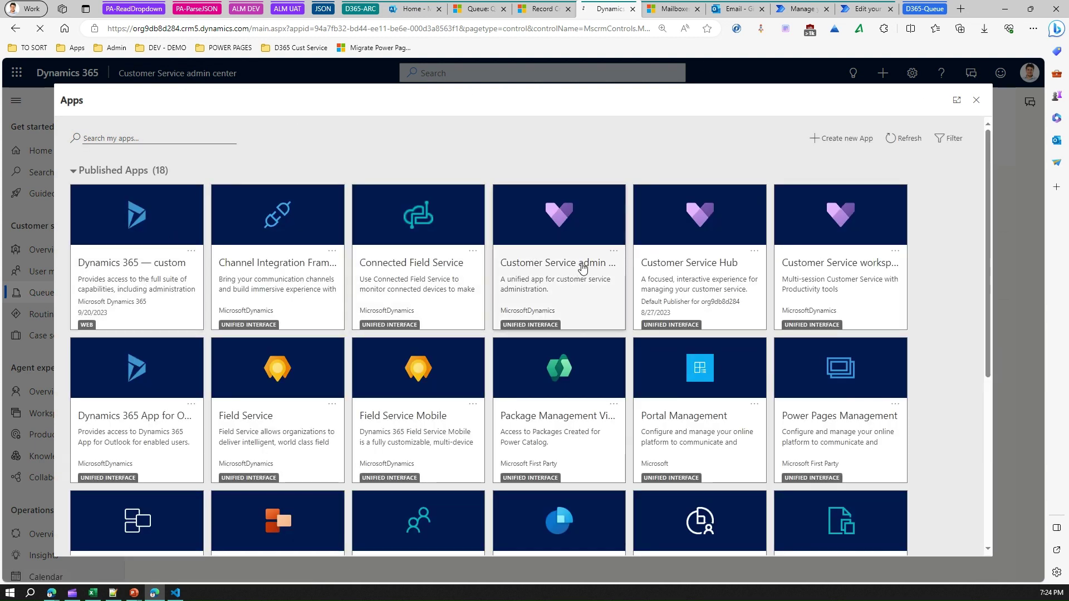
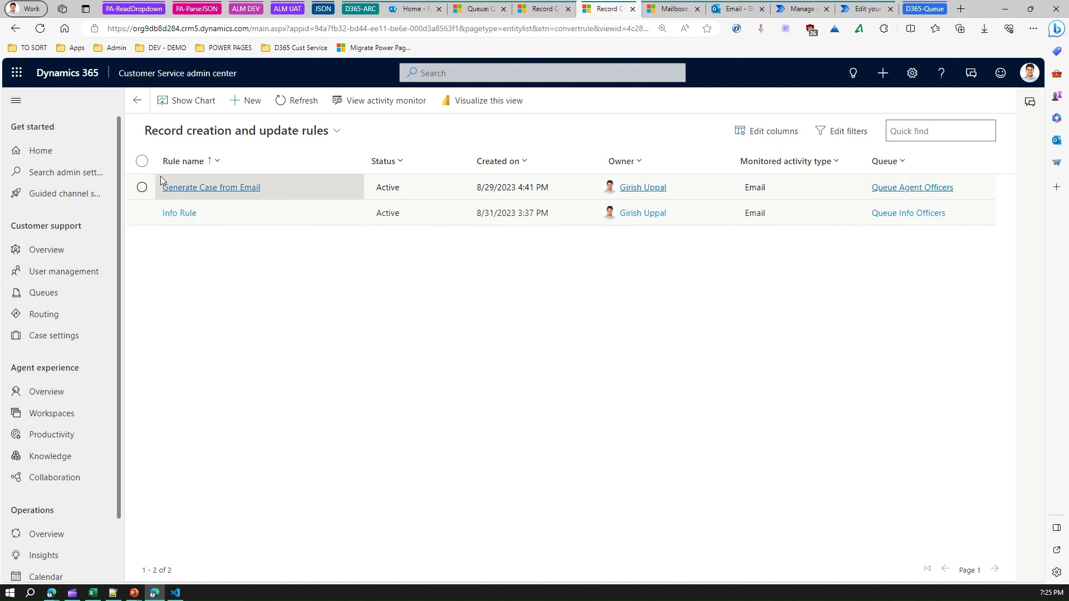
Start a new rule from the Record creation and update rules list.
{"action": "left_click", "coordinate": [250, 103]}
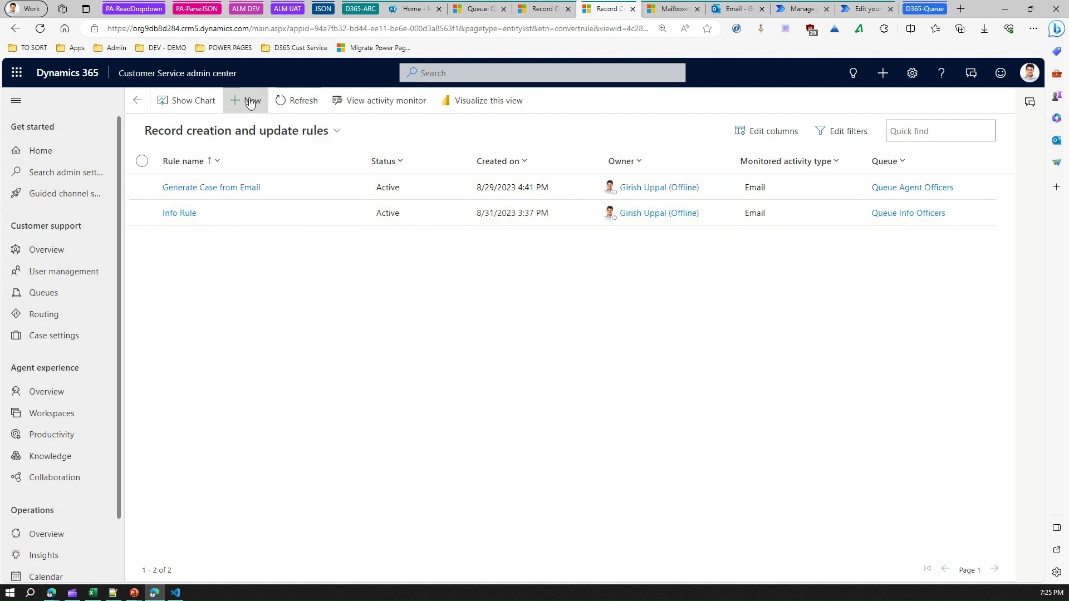
Name the rule 'VIP Case receive' and set it to monitor the VIP Queue.
{"action": "left_click", "coordinate": [262, 243]}
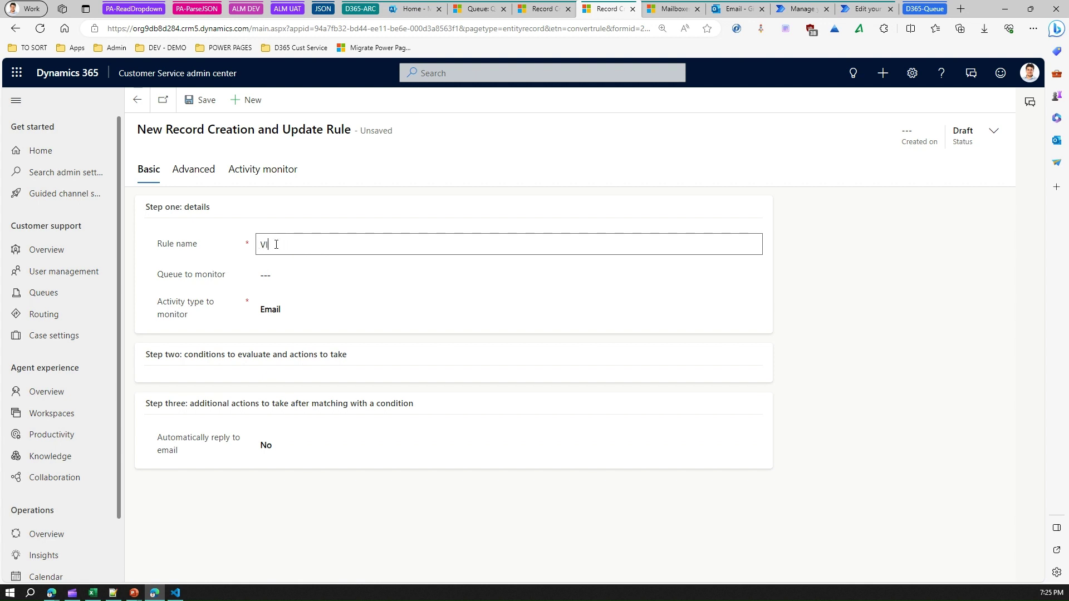
{"action": "key", "text": "Down"}
{"action": "key", "text": "Return"}
{"action": "type", "text": "receive"}
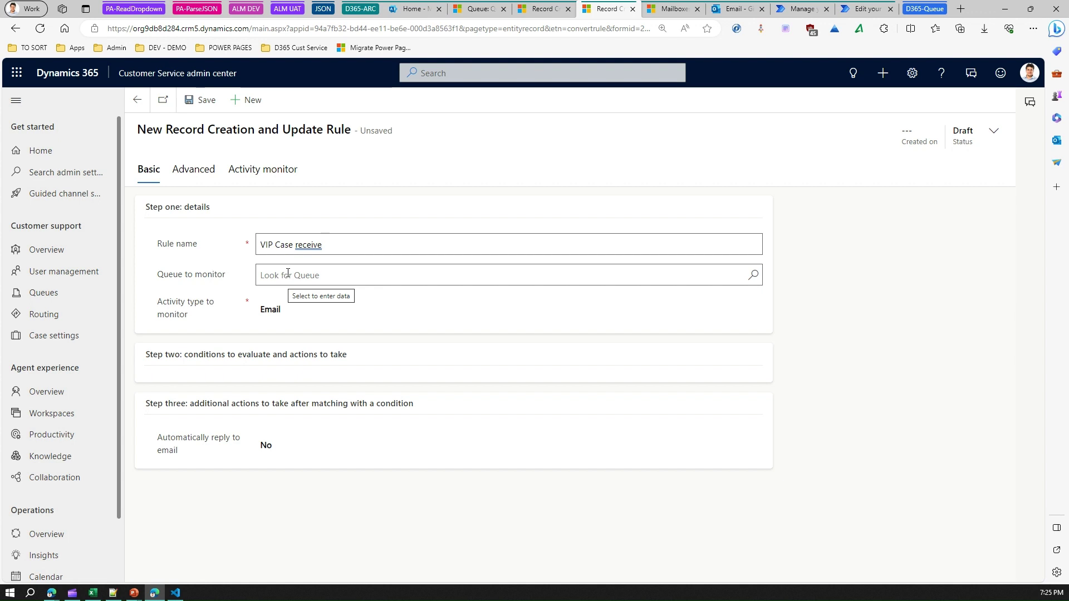
{"action": "left_click", "coordinate": [289, 273]}
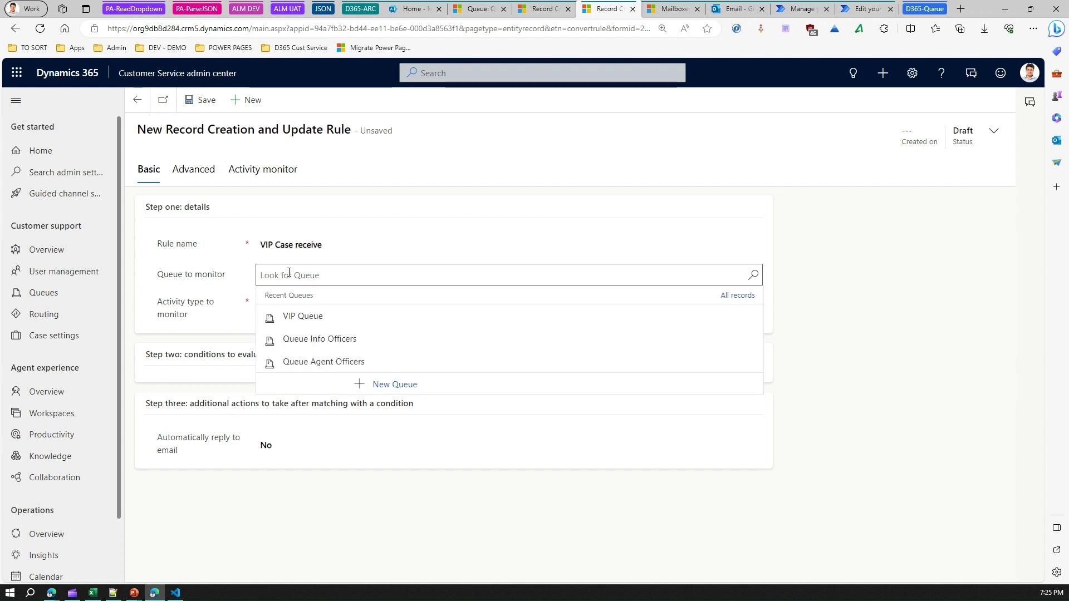
{"action": "left_click", "coordinate": [298, 315]}
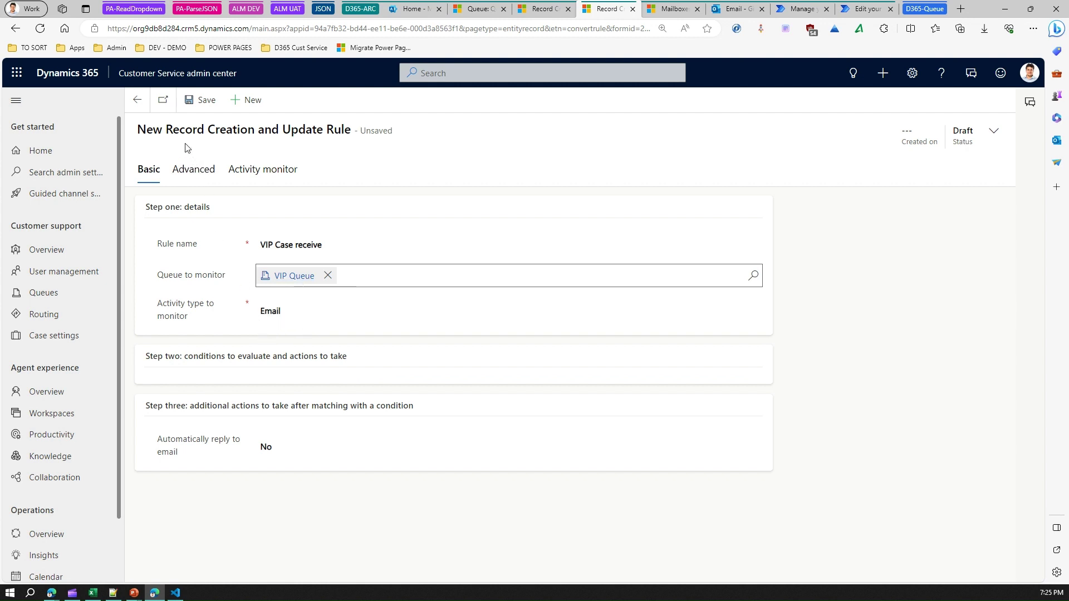
Save the rule and start a new condition item under Step two.
{"action": "left_click", "coordinate": [195, 107]}
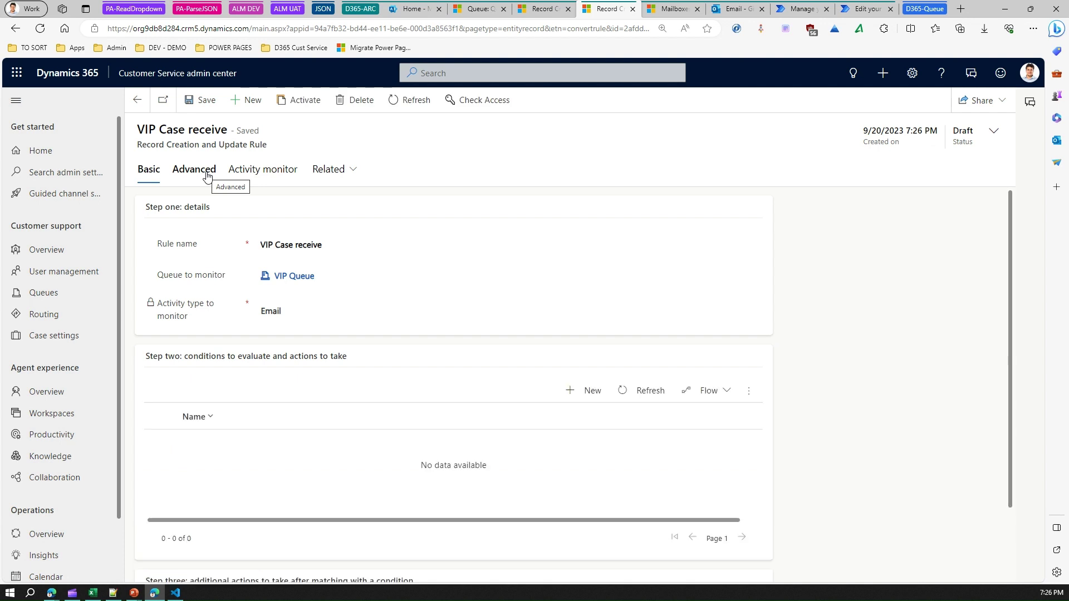
{"action": "left_click_drag", "start_coordinate": [188, 356], "coordinate": [314, 357]}
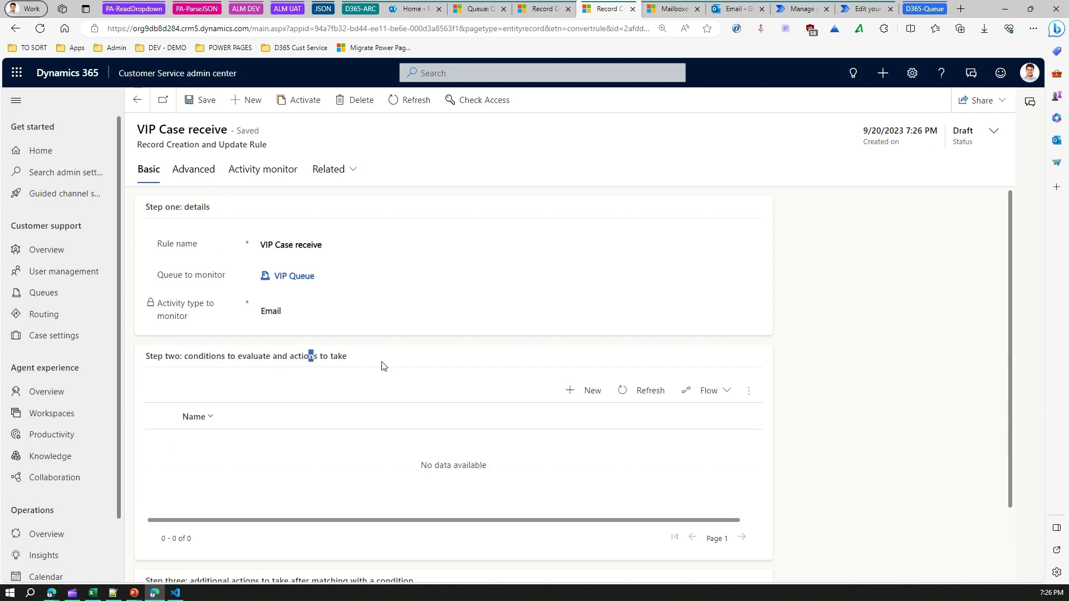
{"action": "left_click", "coordinate": [589, 395]}
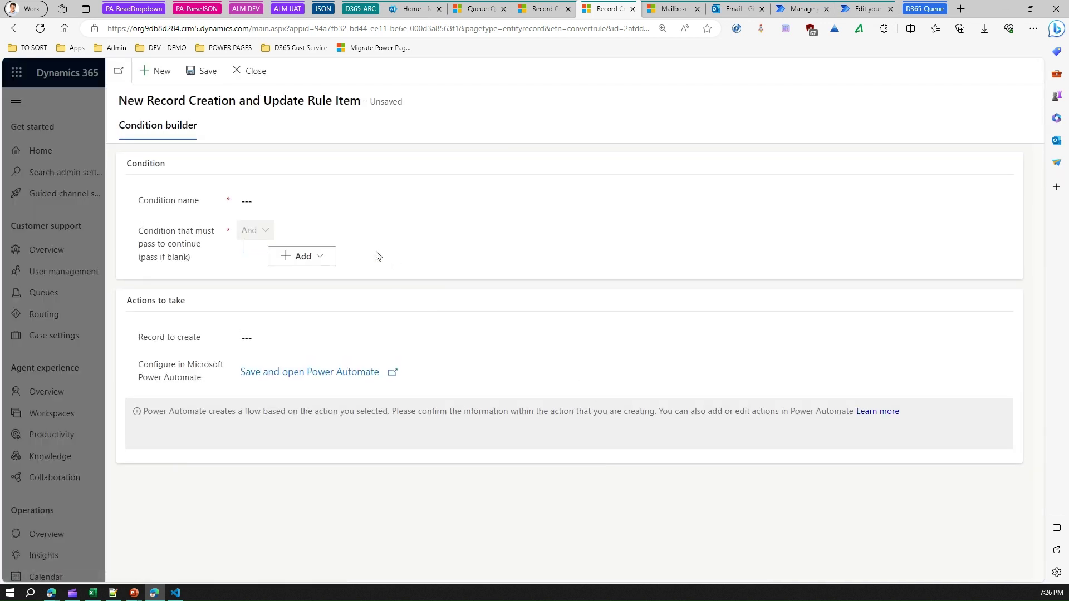
Name the condition 'Subject contains ticket' and add a new condition row.
{"action": "left_click", "coordinate": [268, 201]}
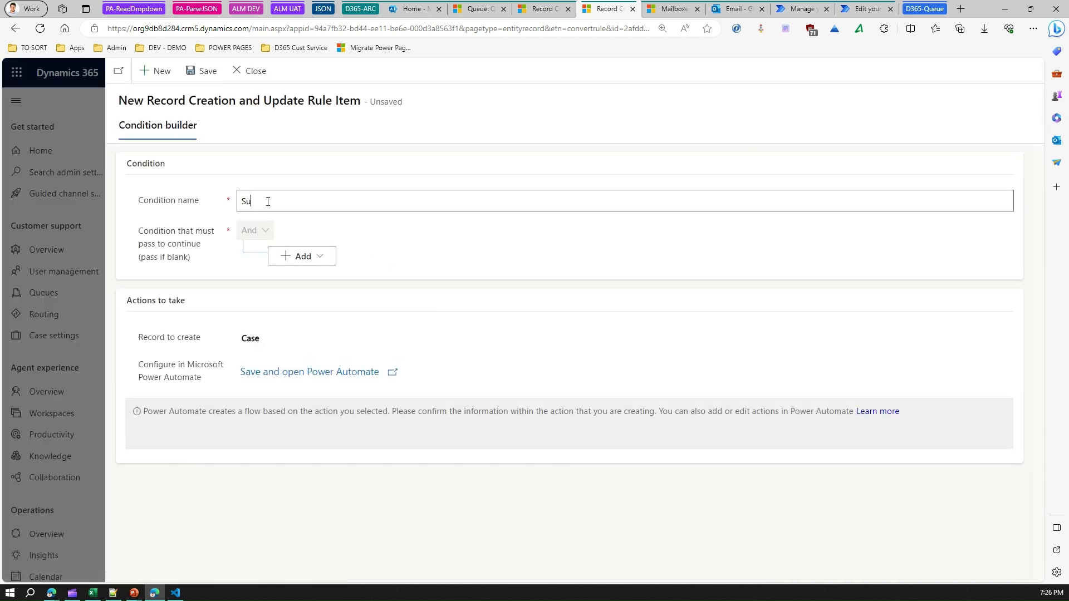
{"action": "type", "text": "Subject contains ticket"}
{"action": "left_click", "coordinate": [312, 257]}
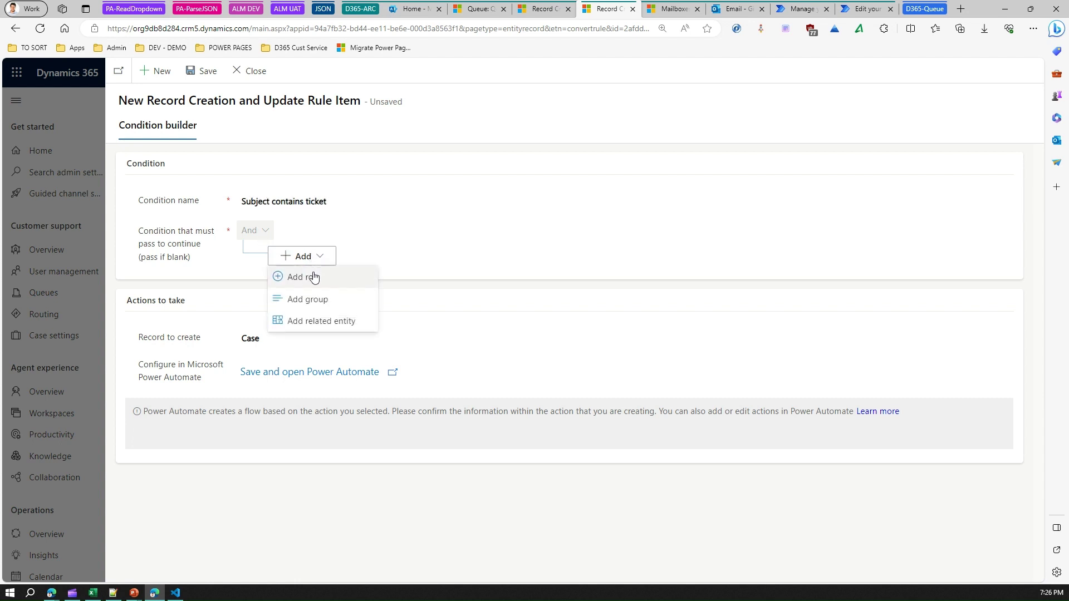
{"action": "left_click", "coordinate": [313, 278]}
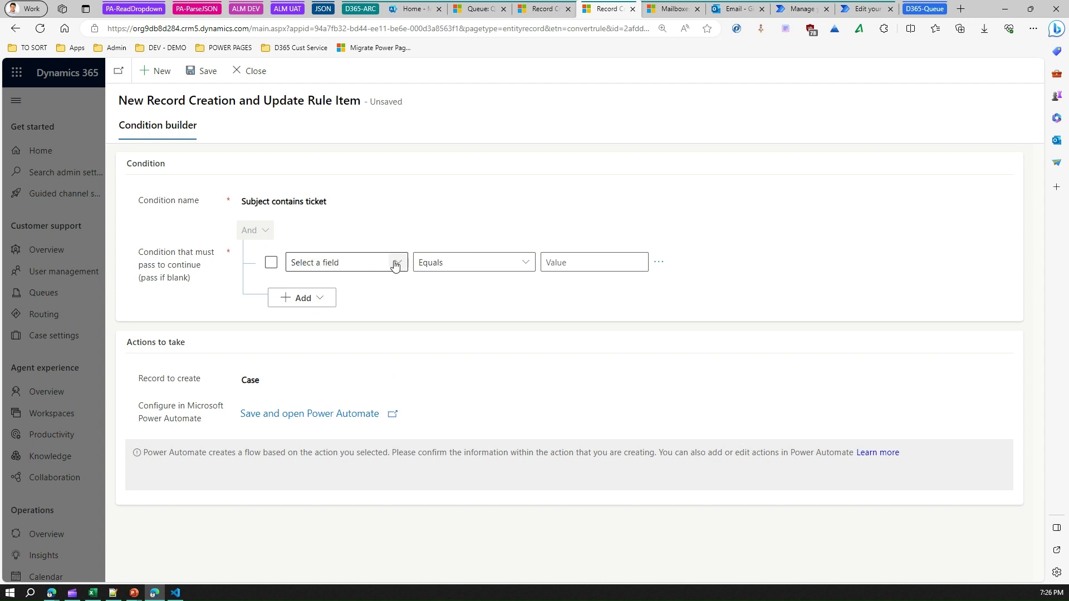
Set the row to Email Subject Contains 'ticket' and save the condition.
{"action": "left_click", "coordinate": [396, 264]}
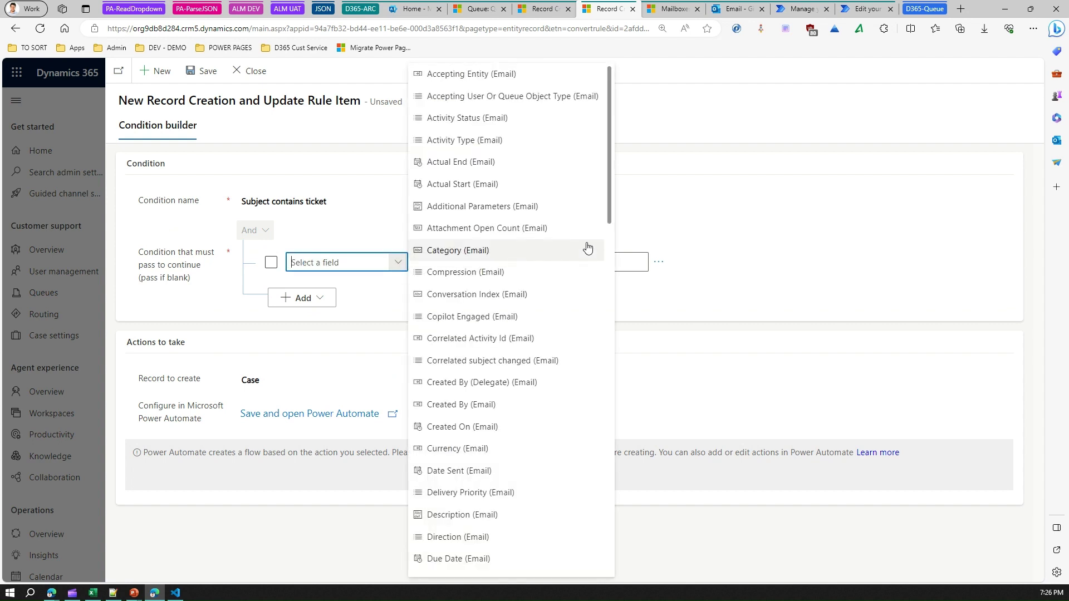
{"action": "left_click_drag", "start_coordinate": [611, 223], "coordinate": [646, 563]}
{"action": "left_click", "coordinate": [449, 525]}
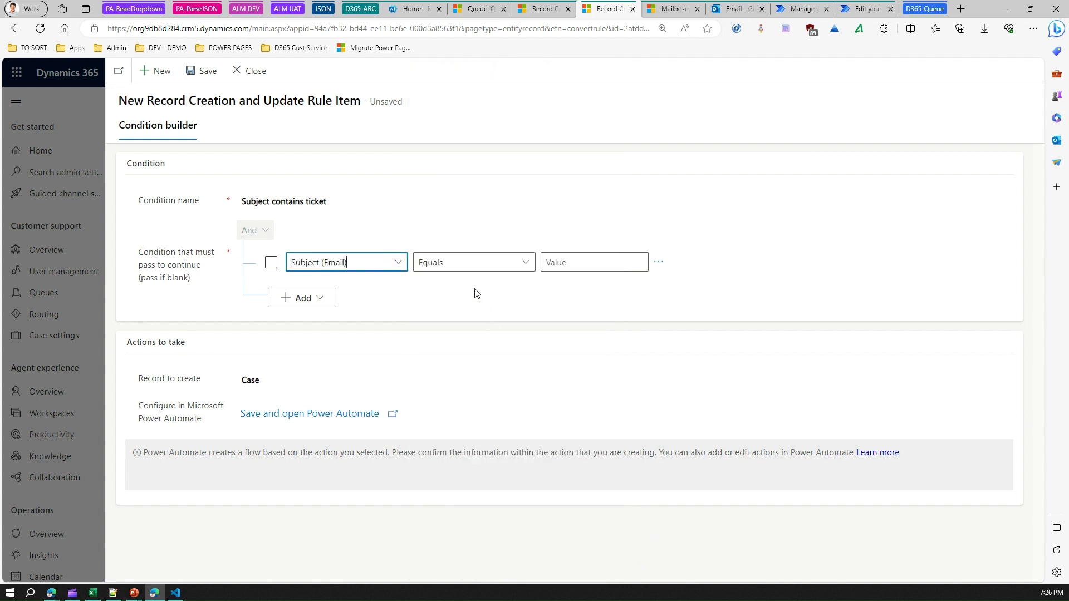
{"action": "left_click", "coordinate": [470, 263]}
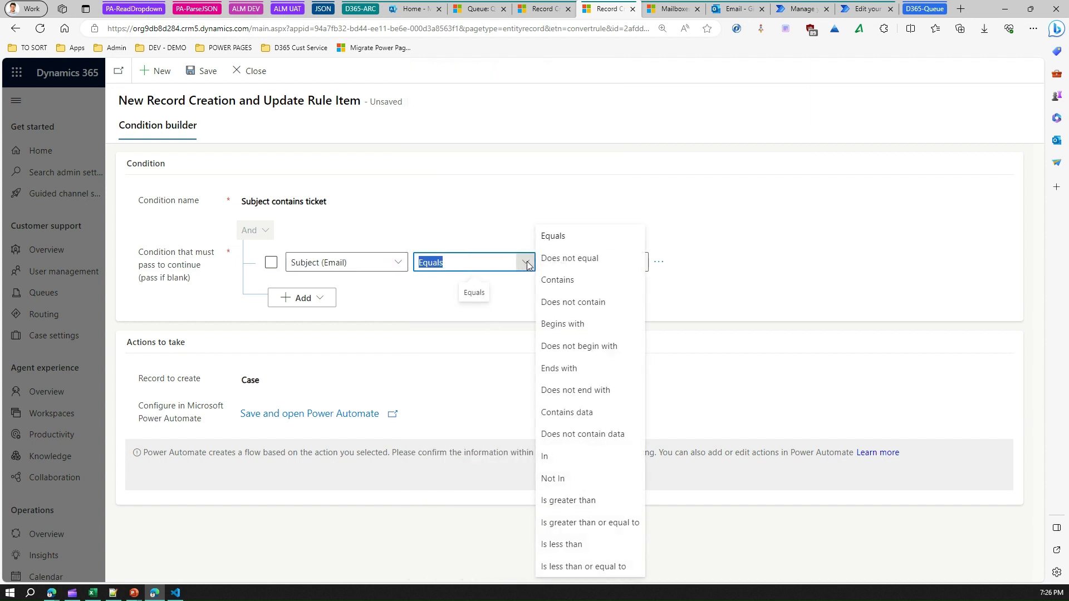
{"action": "left_click", "coordinate": [559, 279]}
{"action": "left_click", "coordinate": [572, 264]}
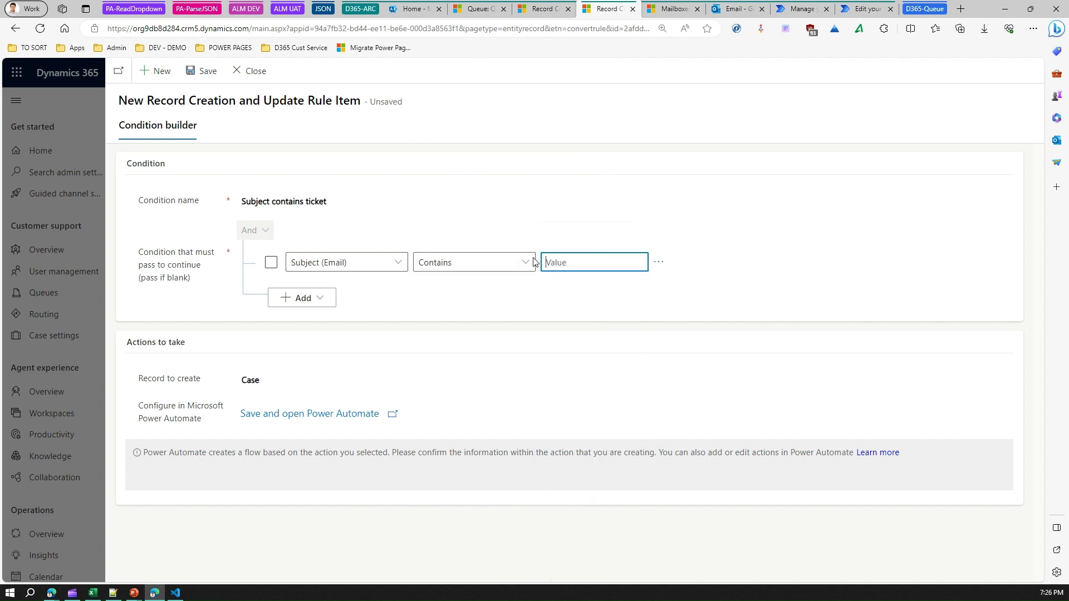
{"action": "type", "text": "ticket"}
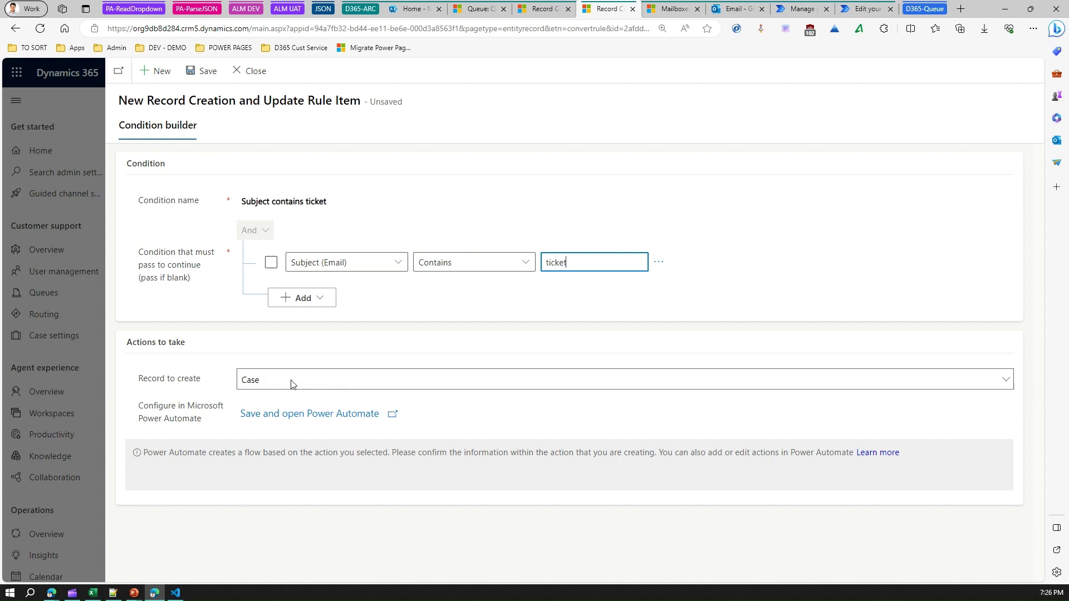
{"action": "left_click", "coordinate": [204, 72]}
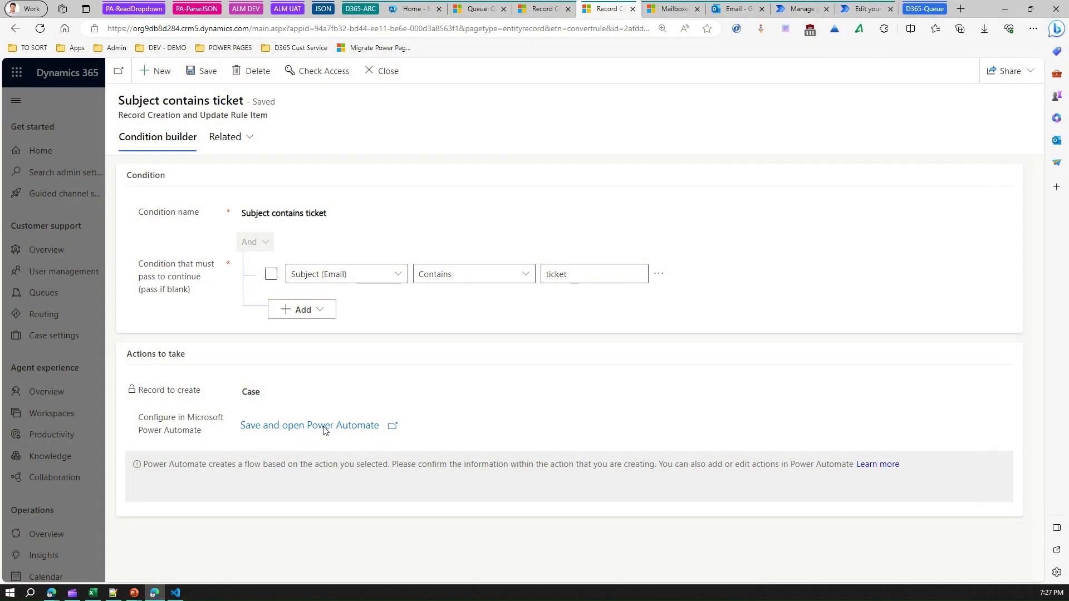
Generate and save the 'ARC: Subject contains ticket' flow in Power Automate, then view its details.
{"action": "left_click", "coordinate": [325, 426]}
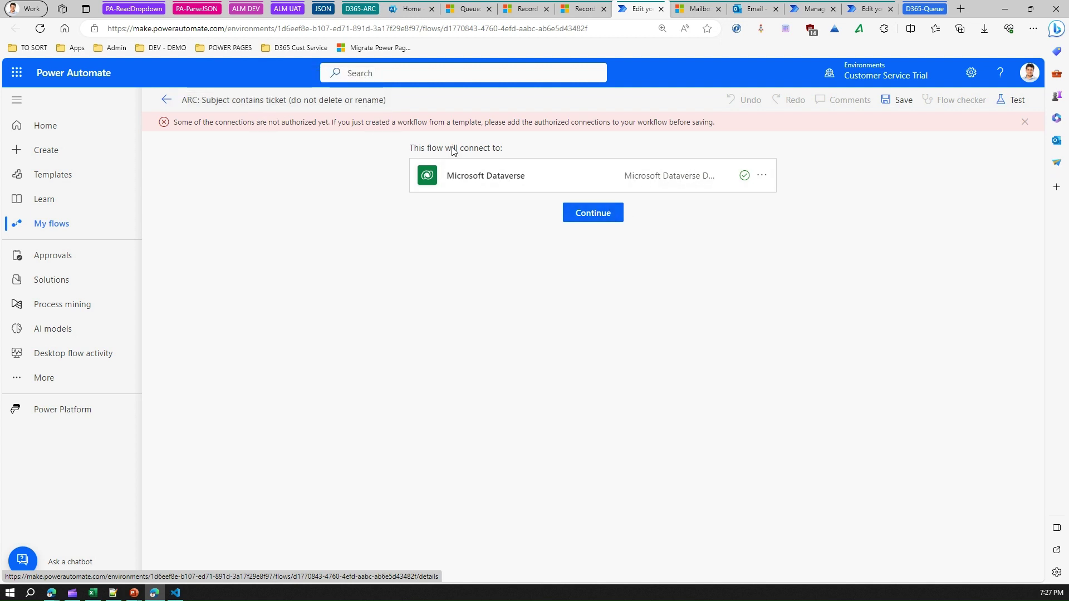
{"action": "left_click", "coordinate": [585, 219]}
{"action": "left_click", "coordinate": [584, 218]}
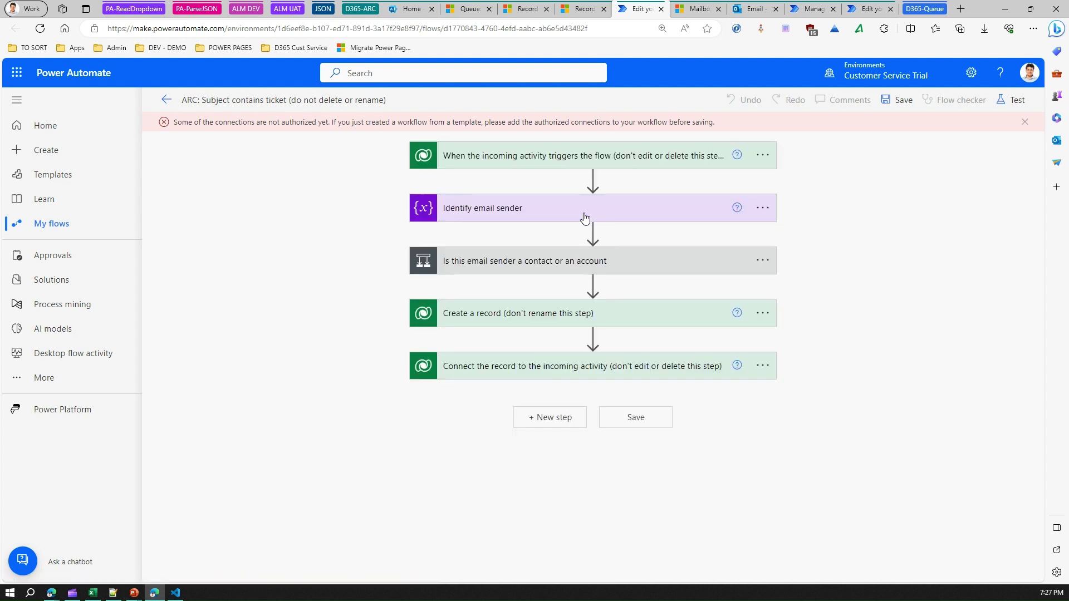
{"action": "left_click", "coordinate": [903, 100]}
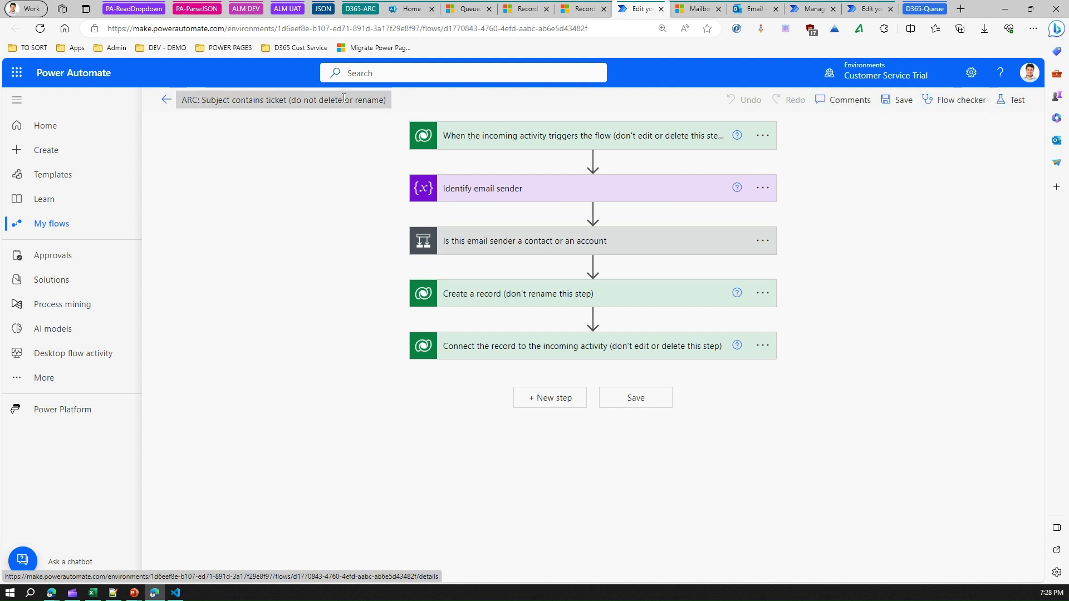
{"action": "left_click", "coordinate": [167, 101]}
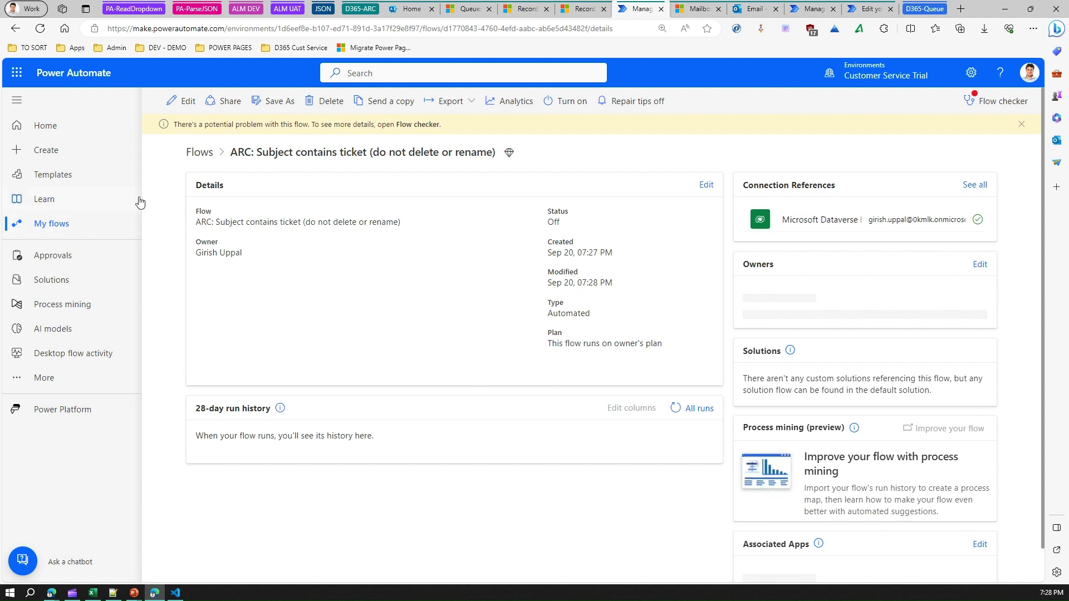
Filter My flows by 'ARC' and turn on the Subject contains ticket flow.
{"action": "left_click", "coordinate": [73, 230]}
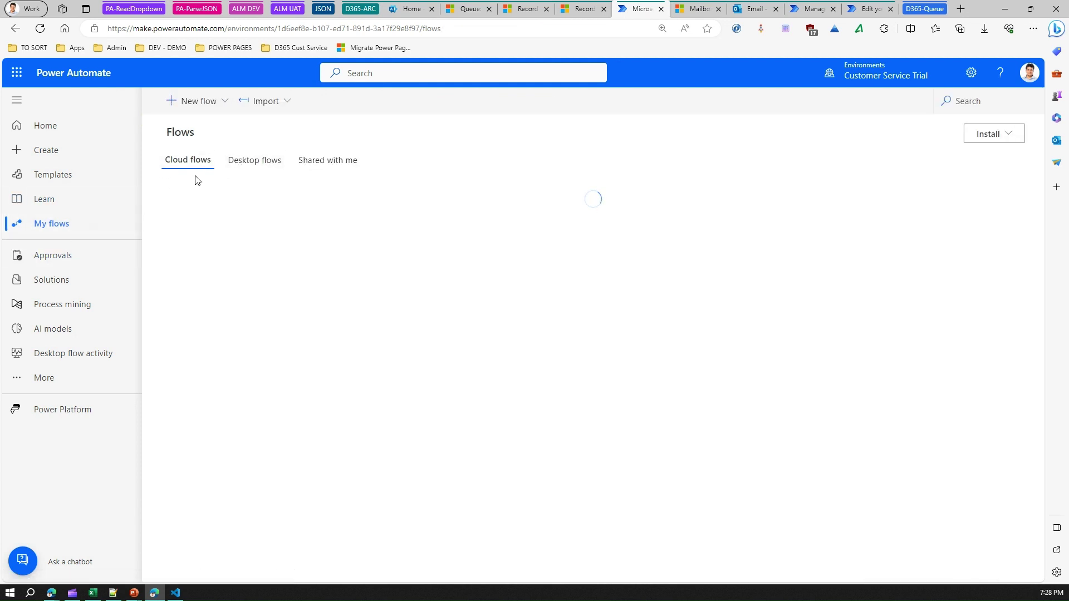
{"action": "left_click", "coordinate": [948, 106]}
{"action": "type", "text": "ARC"}
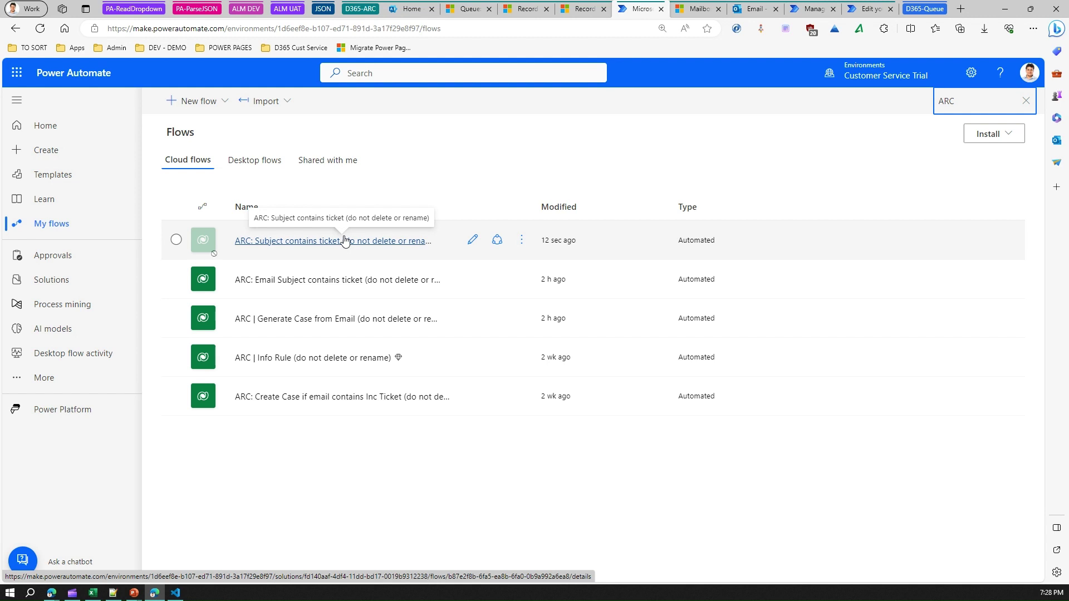
{"action": "left_click", "coordinate": [521, 240]}
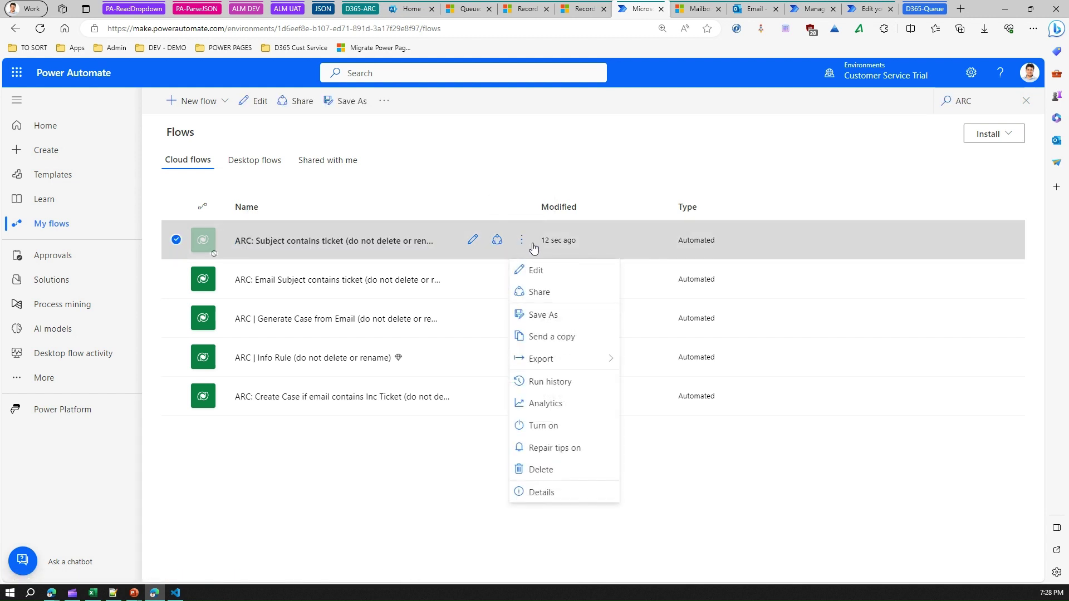
{"action": "left_click", "coordinate": [566, 425]}
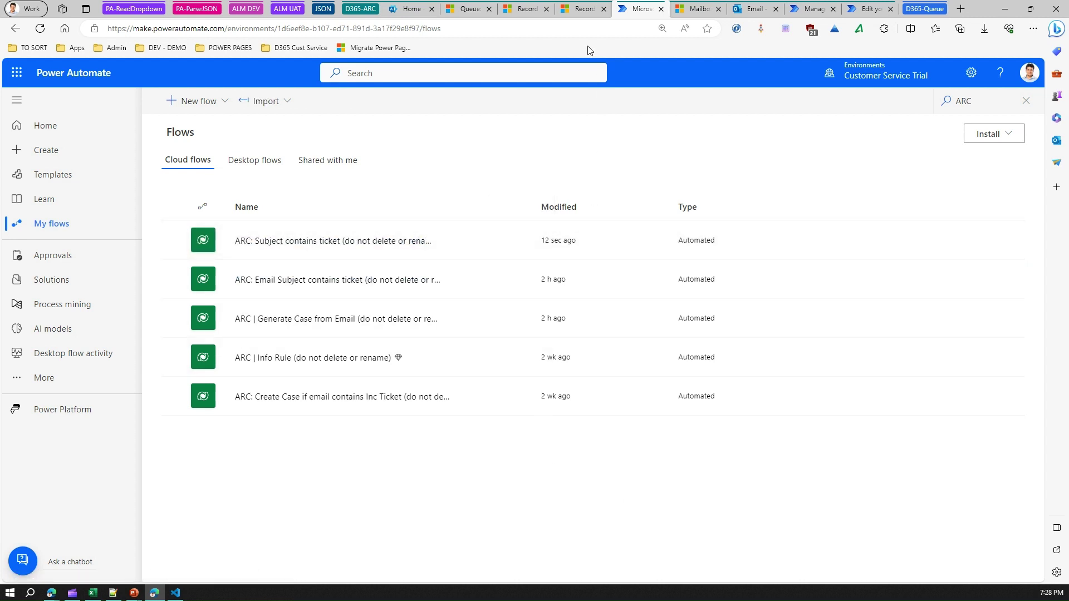
{"action": "left_click", "coordinate": [582, 9]}
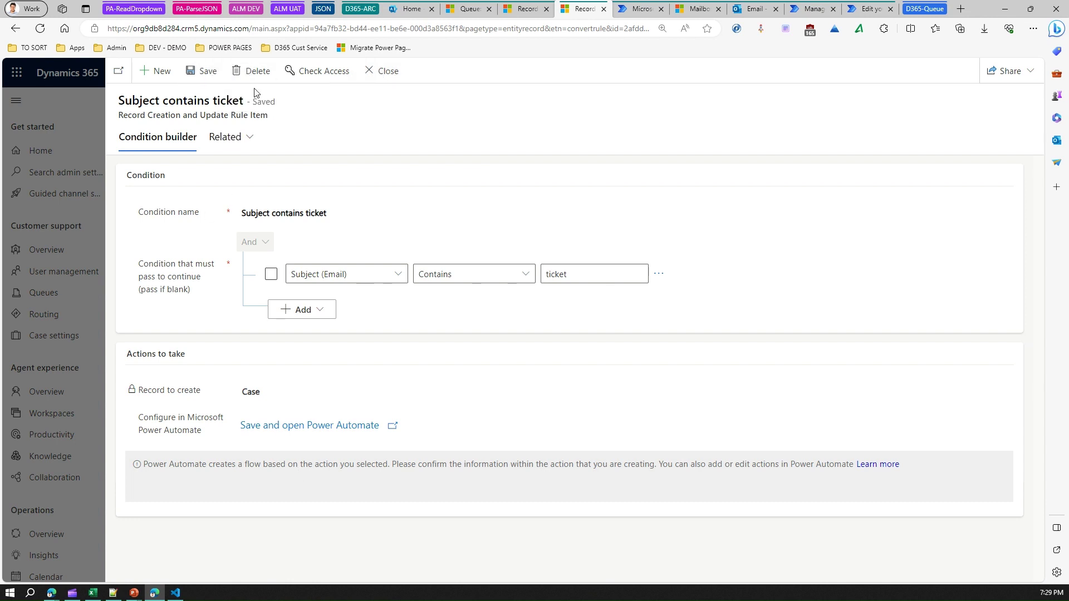
Close the condition and save the VIP Case receive rule.
{"action": "left_click", "coordinate": [373, 73]}
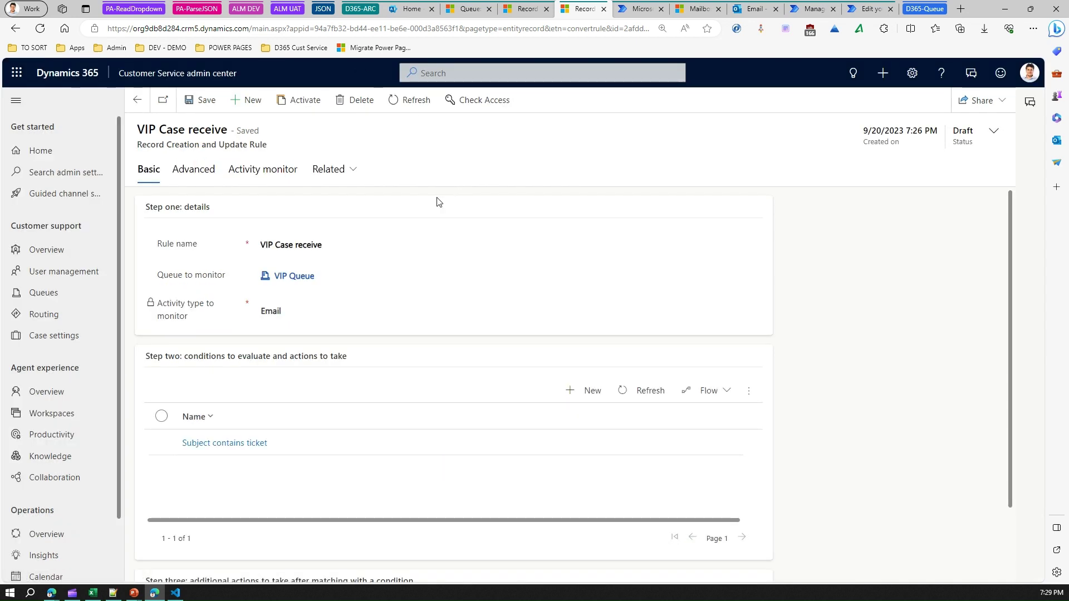
{"action": "left_click", "coordinate": [201, 104]}
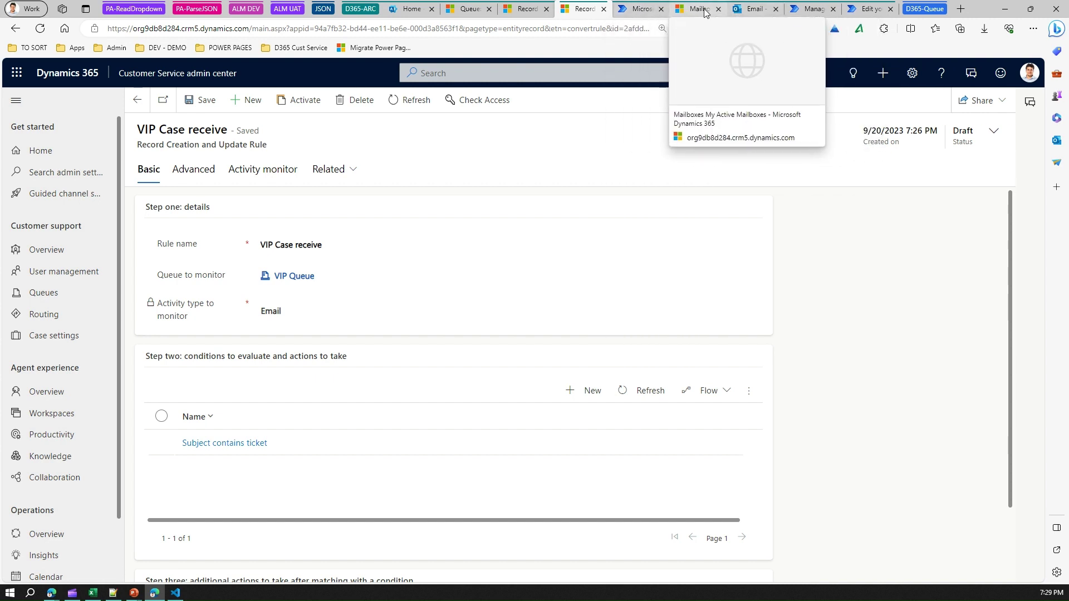
{"action": "left_click", "coordinate": [751, 10]}
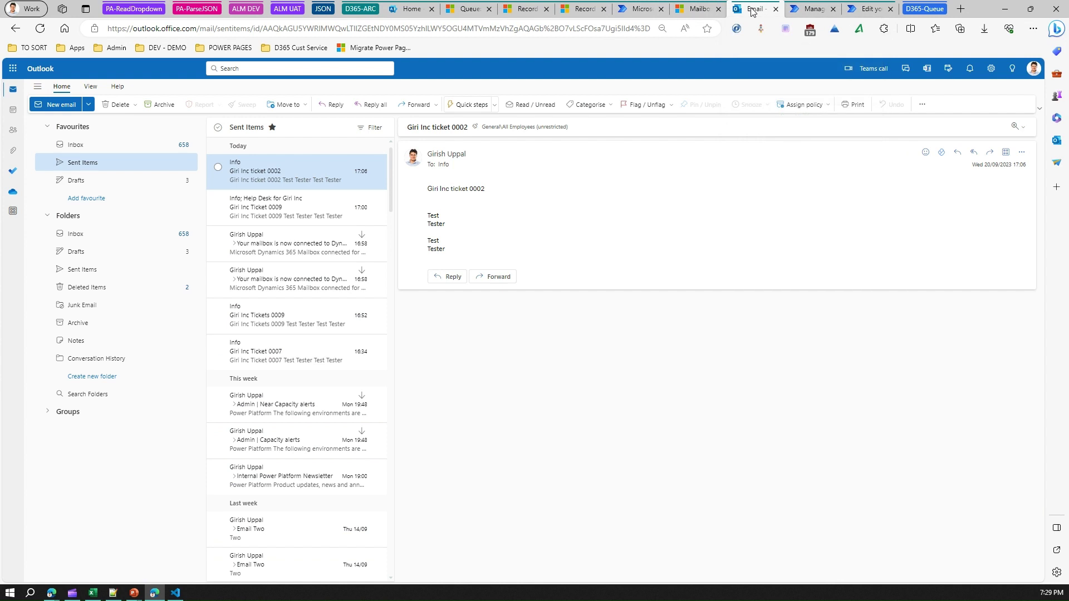
{"action": "left_click", "coordinate": [63, 105]}
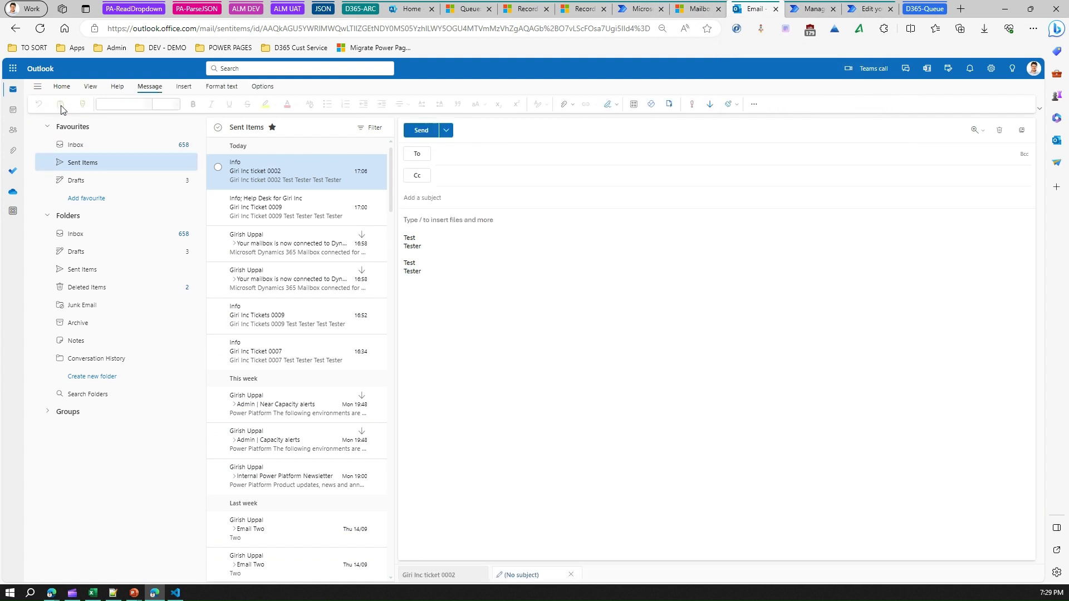
{"action": "left_click", "coordinate": [446, 158]}
{"action": "type", "text": "info"}
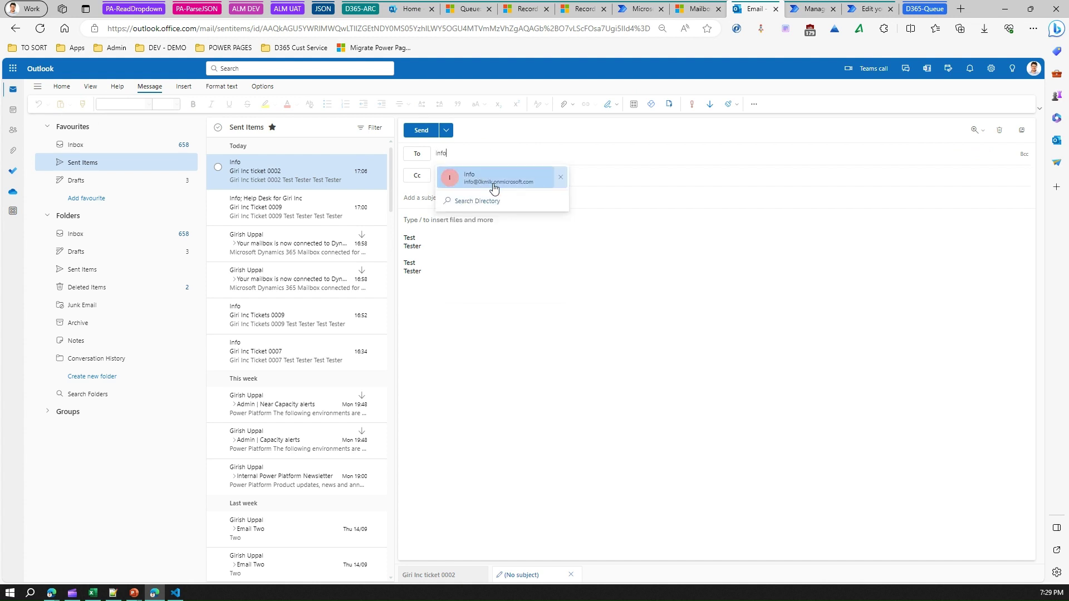
{"action": "left_click", "coordinate": [504, 174]}
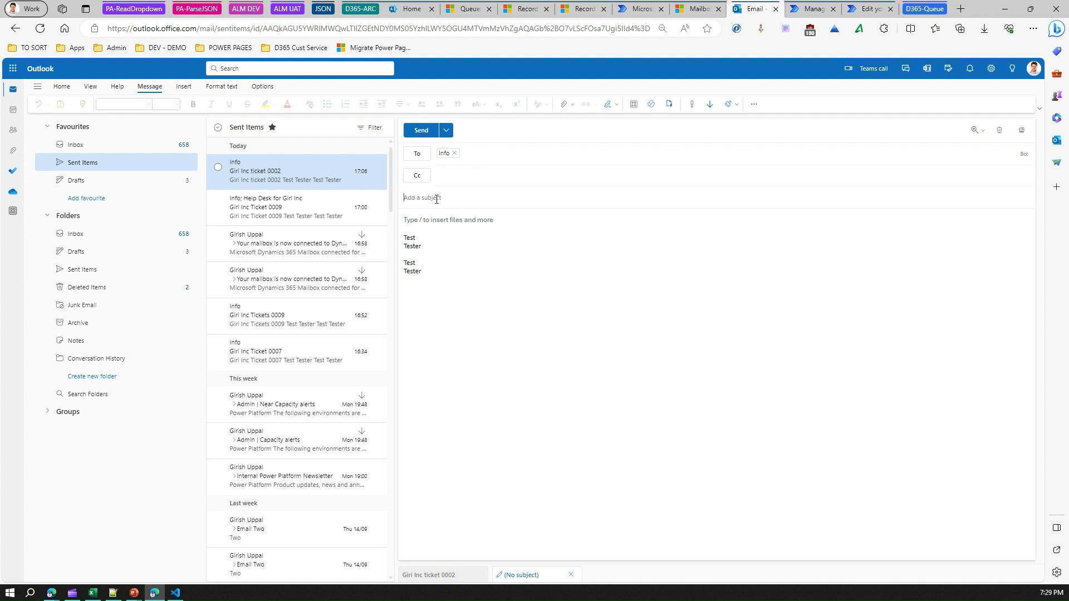
{"action": "left_click", "coordinate": [436, 199]}
{"action": "type", "text": "Gi"}
{"action": "type", "text": "t"}
{"action": "left_click_drag", "start_coordinate": [435, 198], "coordinate": [425, 199]}
{"action": "type", "text": "ticket 55646548651156"}
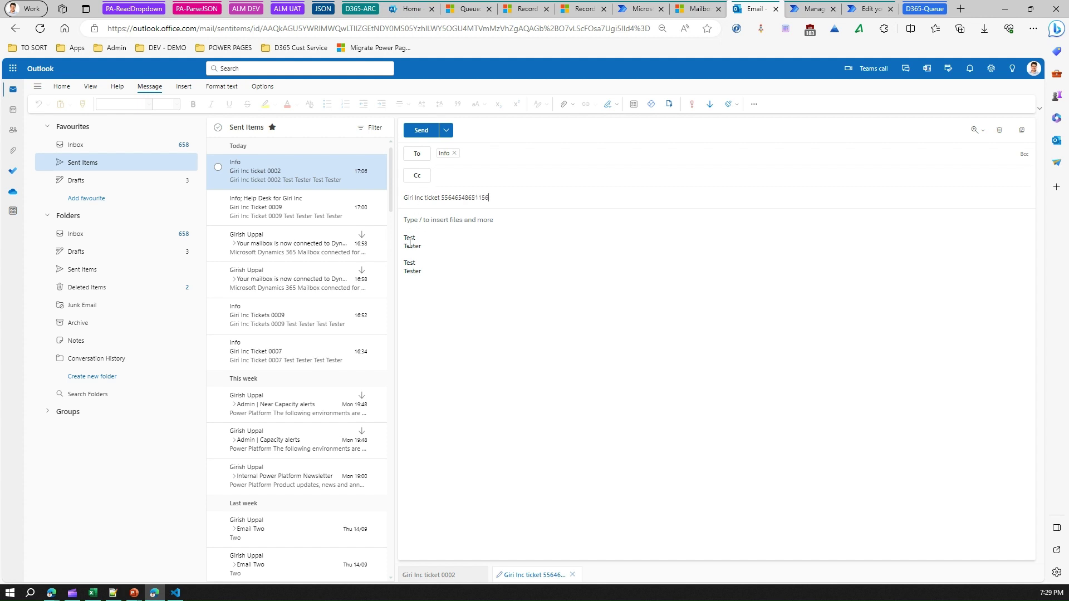
{"action": "left_click_drag", "start_coordinate": [503, 199], "coordinate": [401, 199]}
{"action": "key", "text": "ctrl+c"}
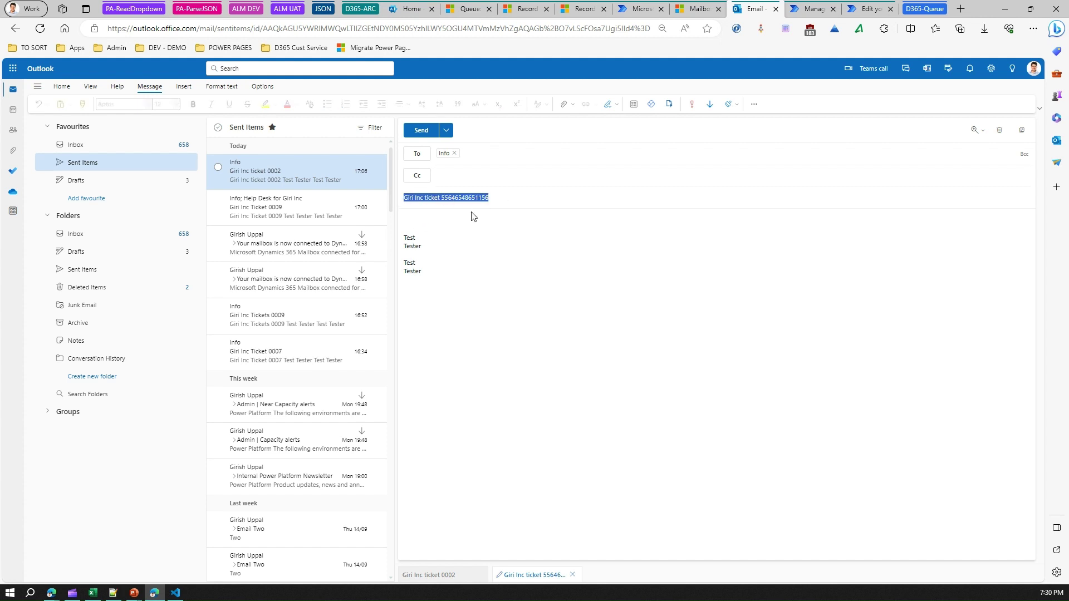
Paste the subject into the body, add a few filler lines, and send the email.
{"action": "left_click", "coordinate": [465, 225]}
{"action": "key", "text": "ctrl+v"}
{"action": "key", "text": "Return"}
{"action": "key", "text": "Return"}
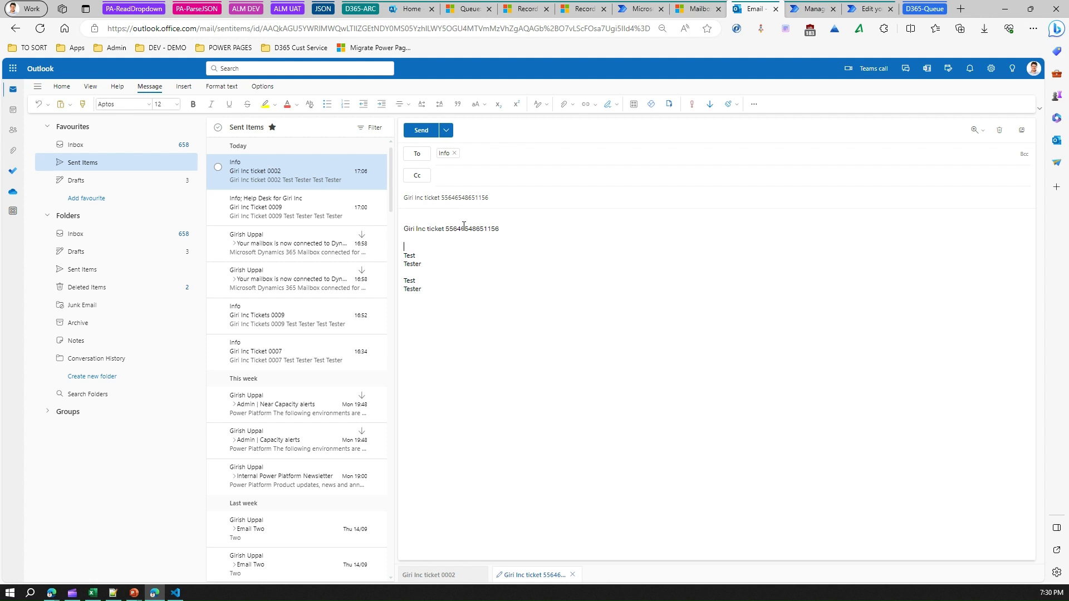
{"action": "type", "text": "dsfdf"}
{"action": "key", "text": "Return"}
{"action": "key", "text": "Return"}
{"action": "type", "text": "fdfdfdfdf"}
{"action": "key", "text": "Return"}
{"action": "key", "text": "Return"}
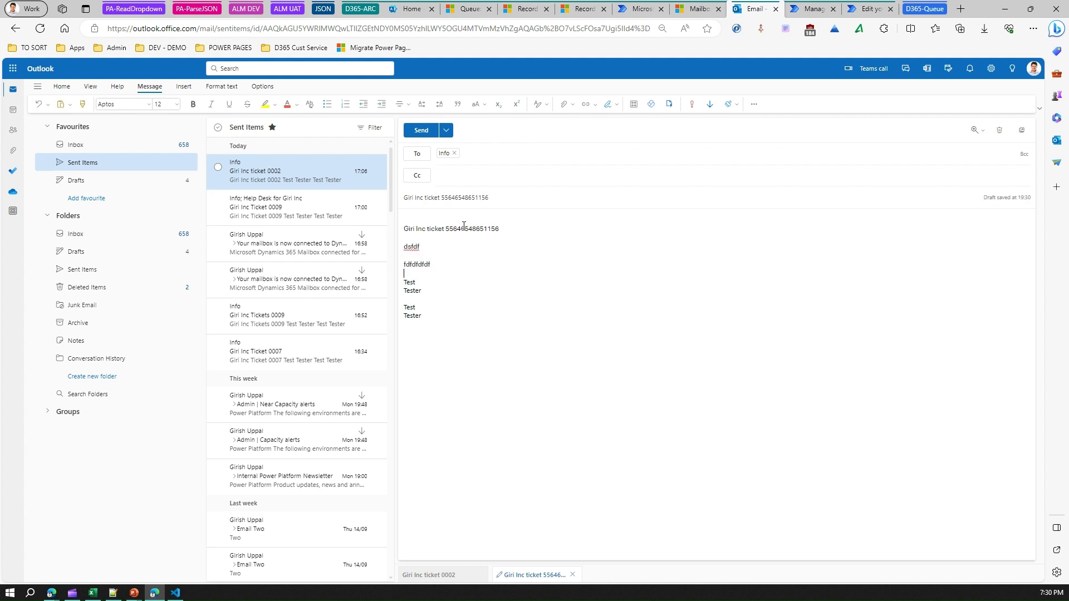
{"action": "type", "text": "fdfdf"}
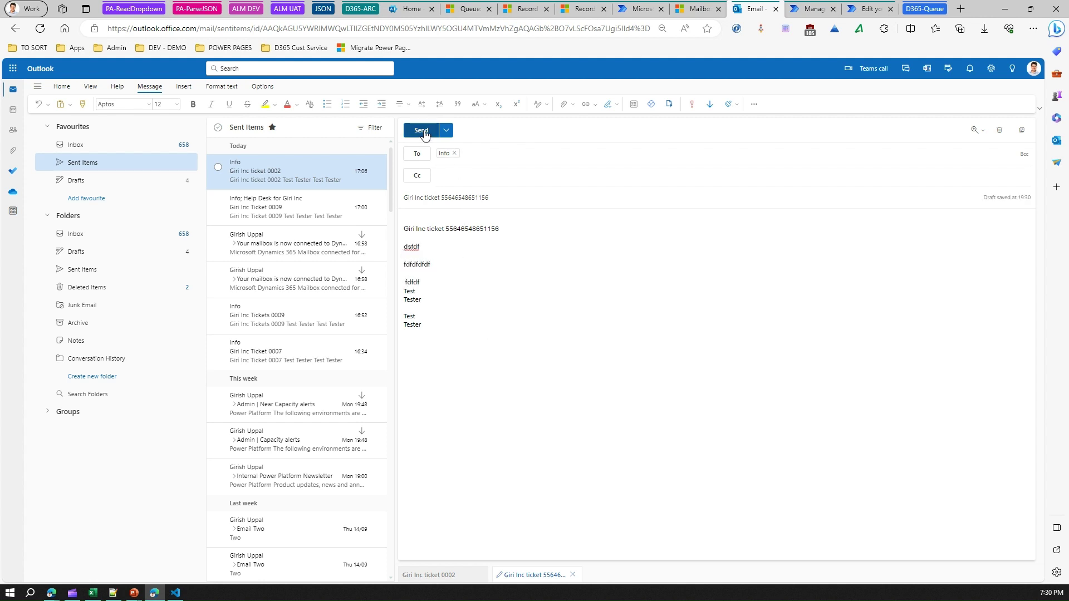
{"action": "left_click", "coordinate": [424, 132]}
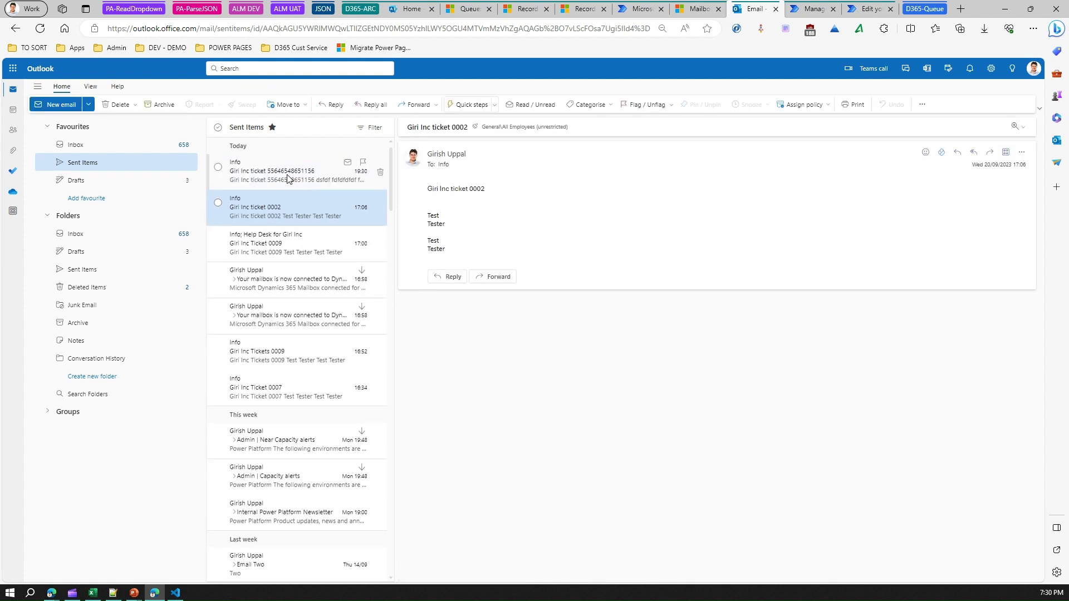
Review the sent ticket email in Sent Items.
{"action": "left_click", "coordinate": [288, 177]}
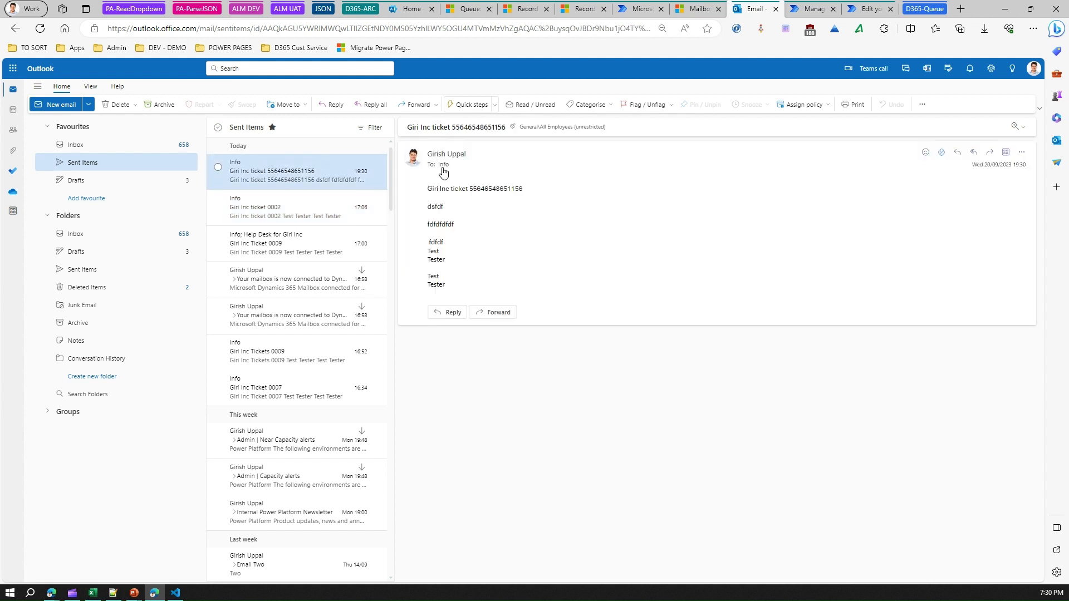
{"action": "left_click_drag", "start_coordinate": [471, 187], "coordinate": [426, 192]}
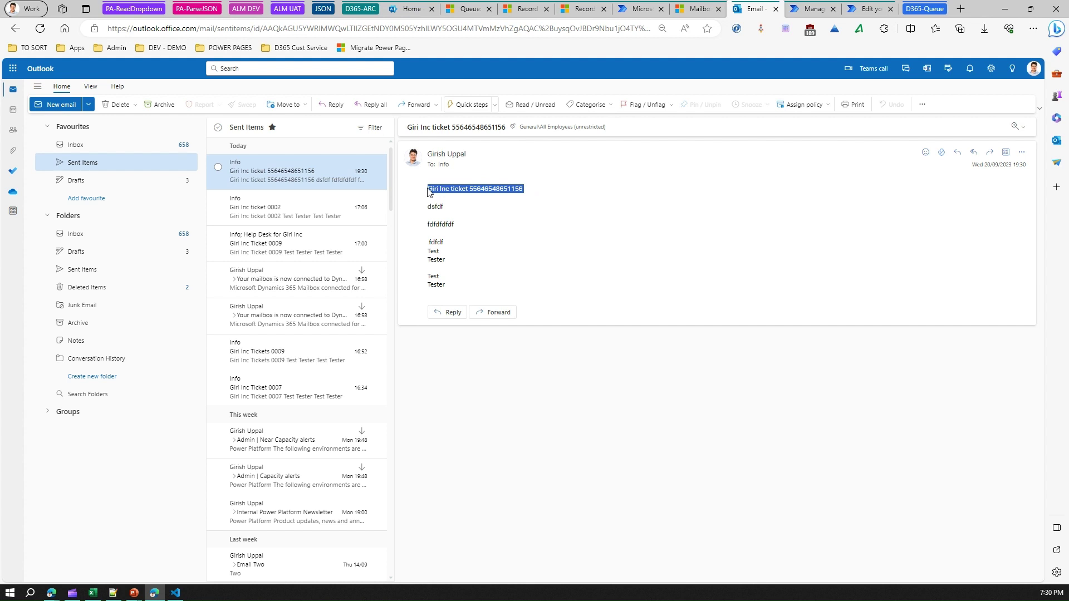
{"action": "left_click", "coordinate": [463, 11]}
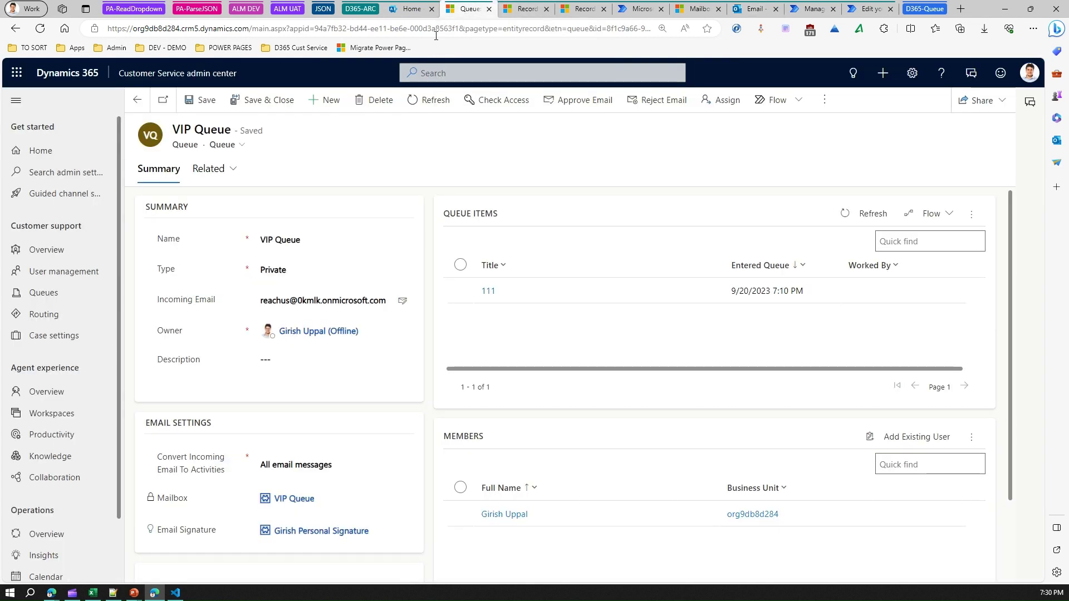
Launch Customer Service Hub from the admin center's app list.
{"action": "left_click", "coordinate": [528, 11]}
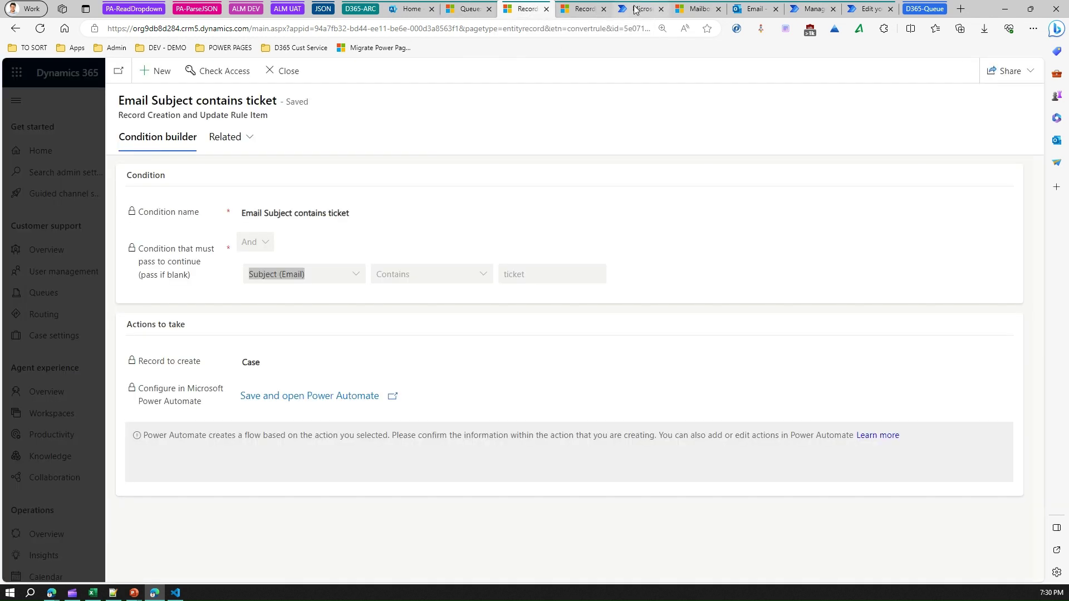
{"action": "left_click", "coordinate": [465, 9]}
{"action": "left_click", "coordinate": [195, 74]}
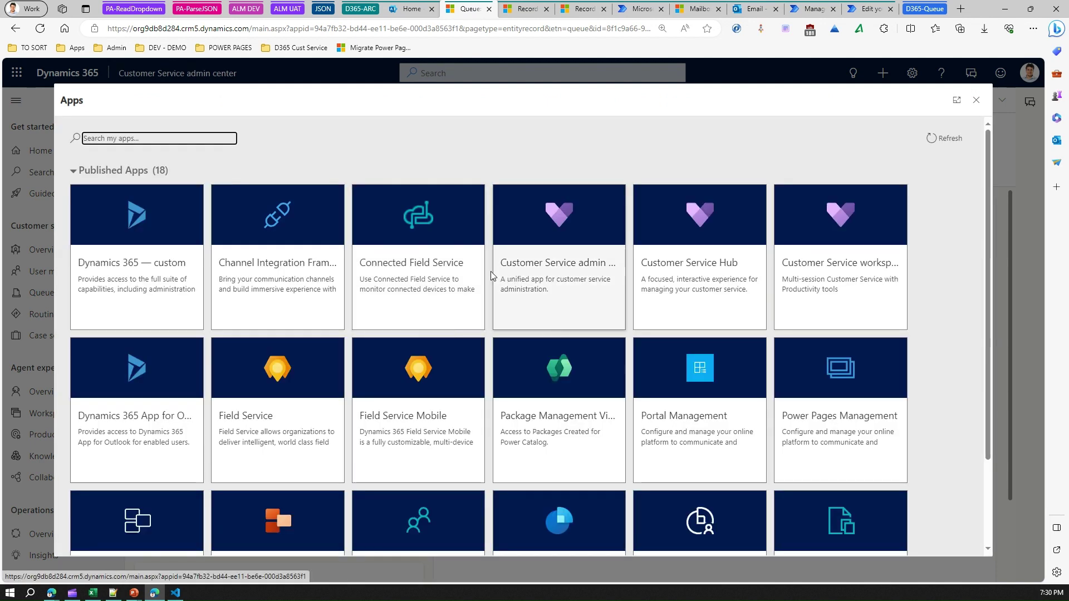
{"action": "left_click", "coordinate": [713, 266]}
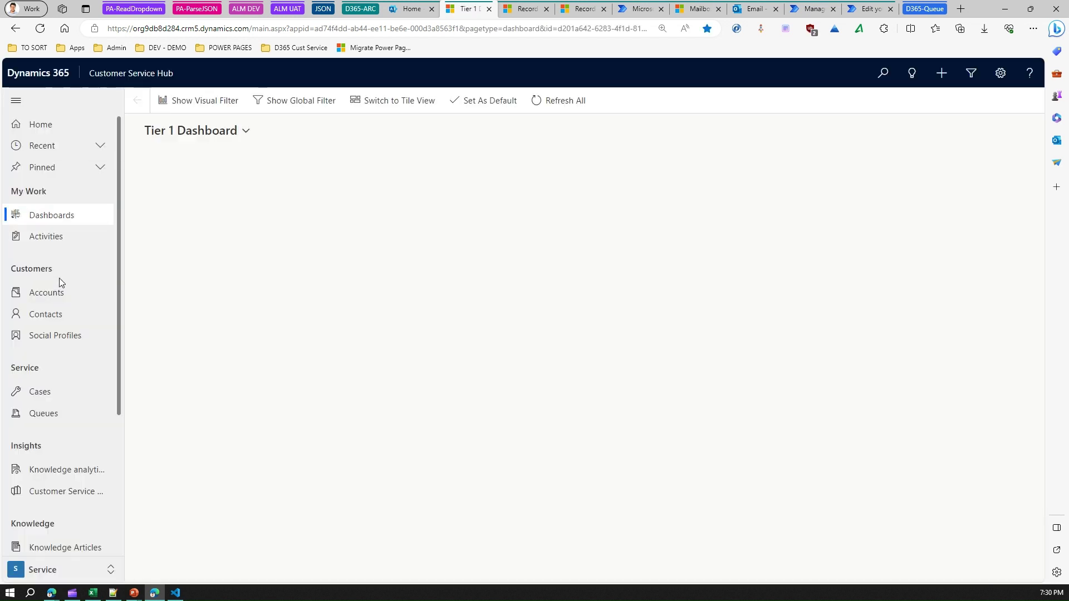
Sort All Cases by Created On newest first and refresh to find the new ticket case.
{"action": "left_click", "coordinate": [53, 395]}
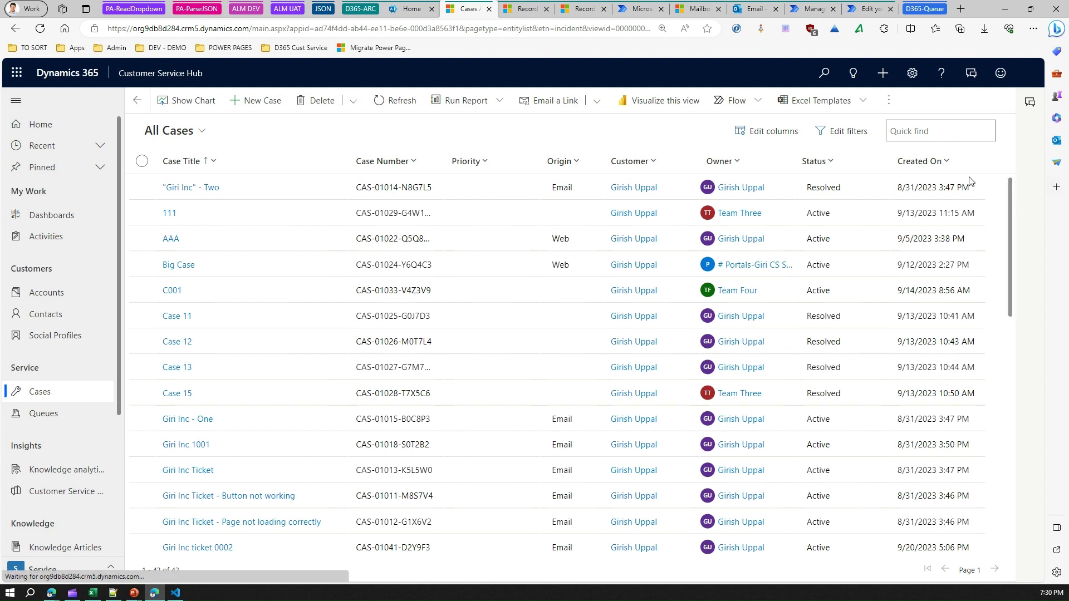
{"action": "left_click", "coordinate": [924, 161]}
{"action": "left_click", "coordinate": [946, 202]}
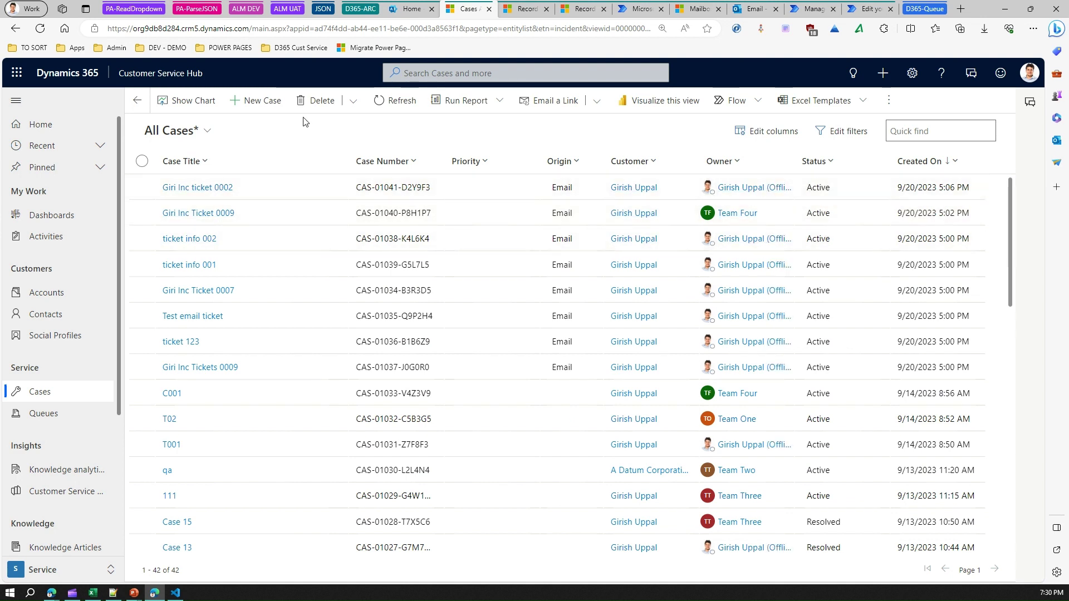
{"action": "left_click", "coordinate": [391, 103]}
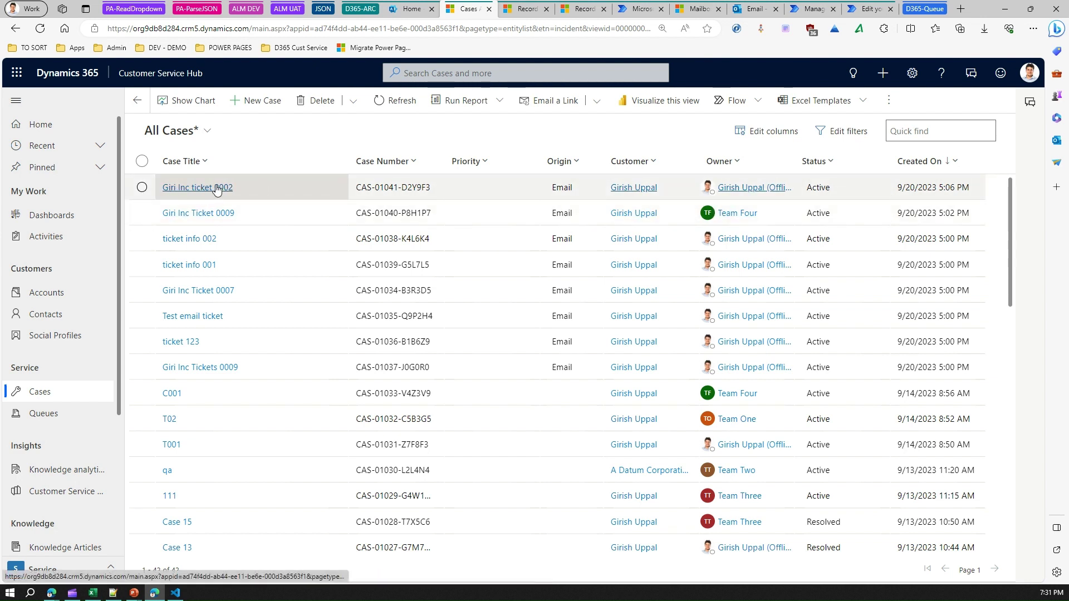
{"action": "left_click", "coordinate": [387, 103]}
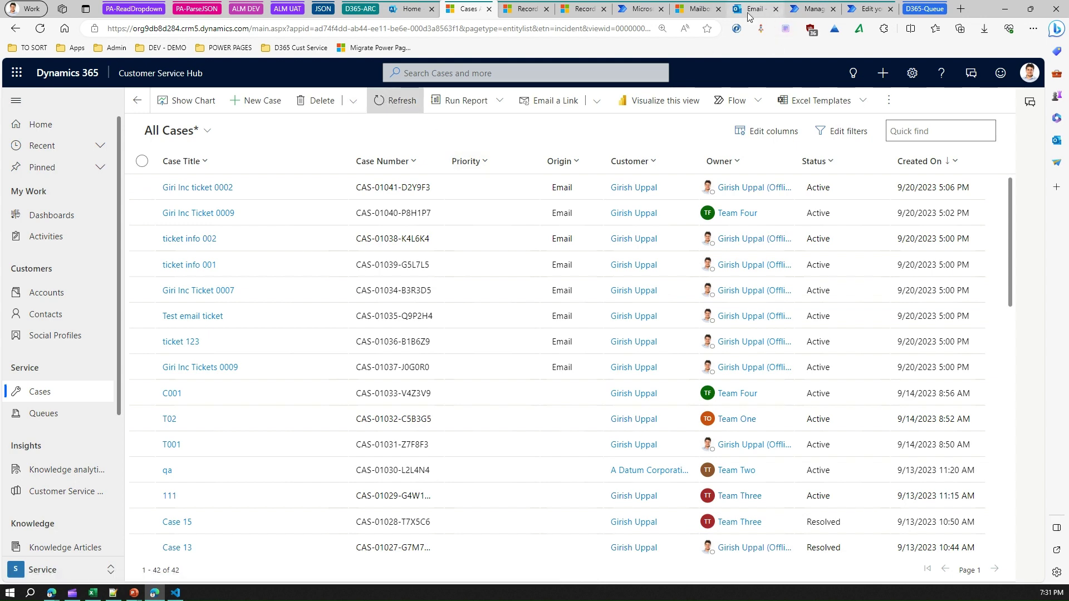
{"action": "left_click", "coordinate": [748, 13]}
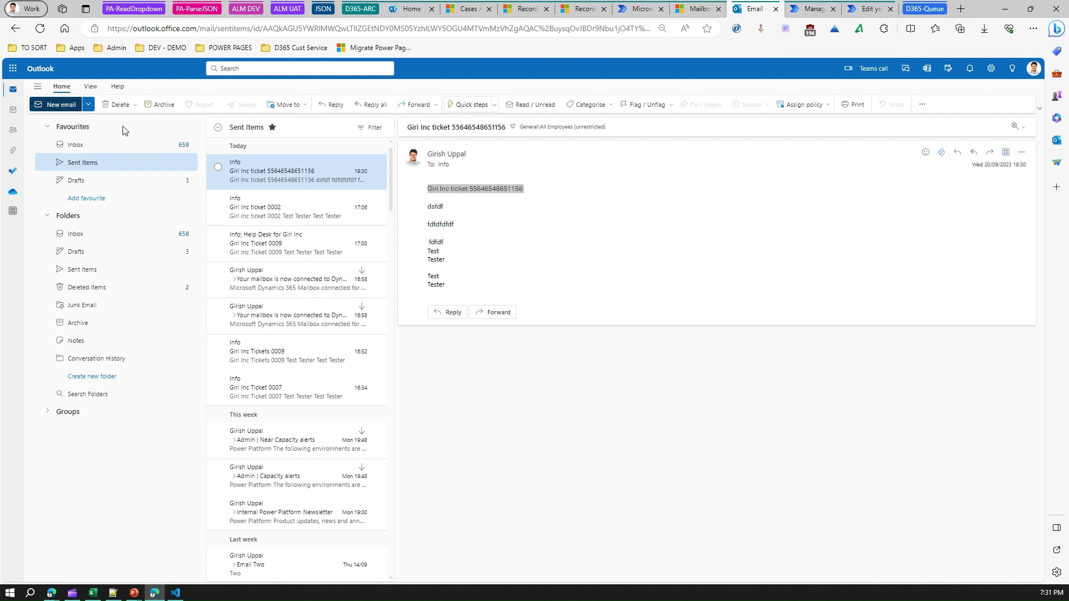
{"action": "key", "text": "n"}
{"action": "left_click", "coordinate": [455, 159]}
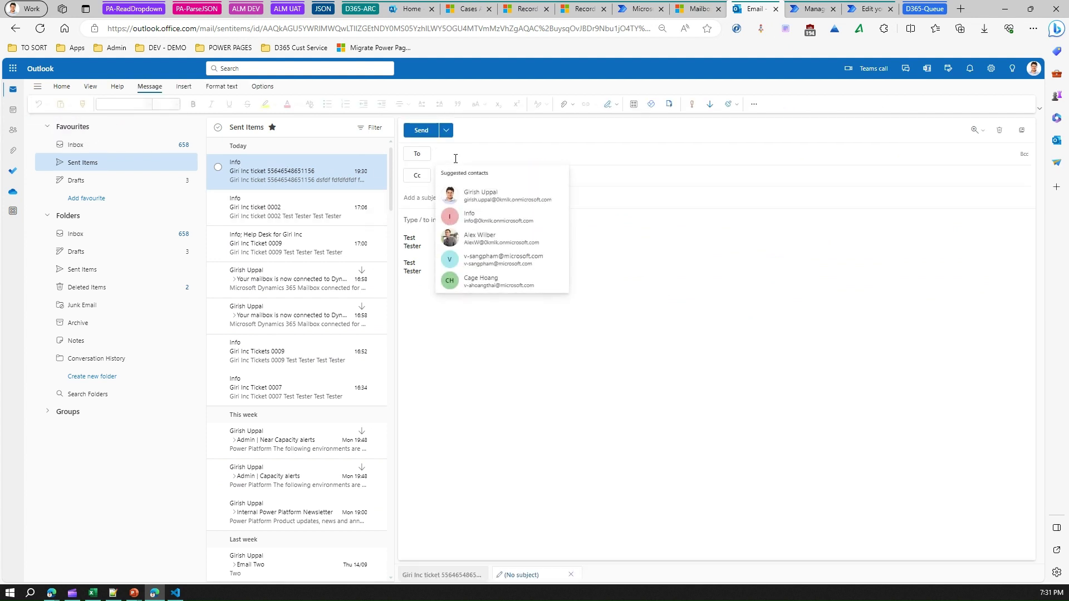
{"action": "type", "text": "info"}
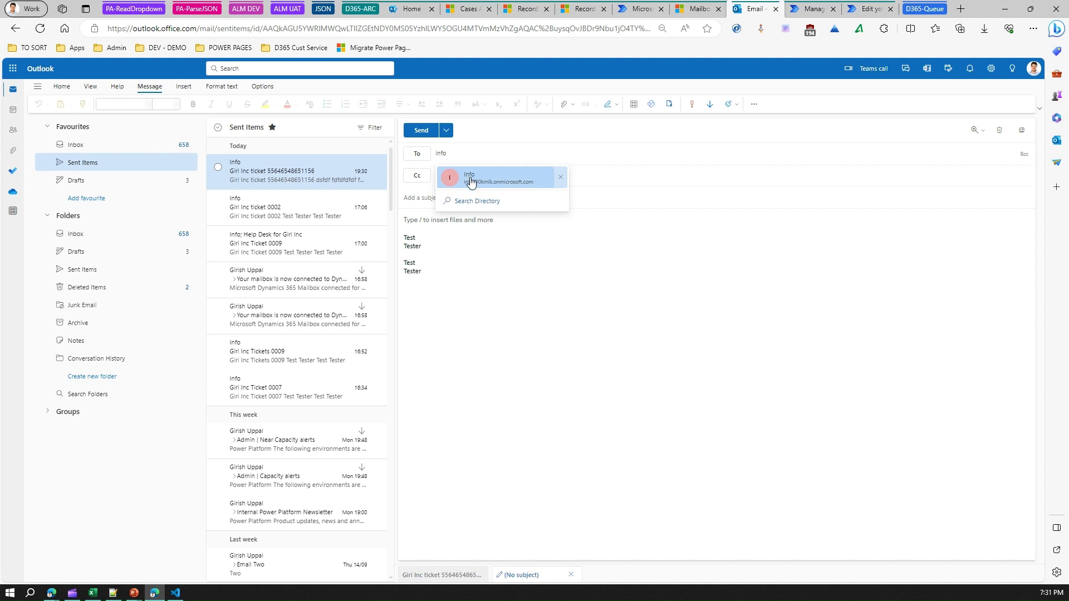
{"action": "left_click", "coordinate": [468, 177]}
{"action": "type", "text": "Giri Inc Ticket ticket"}
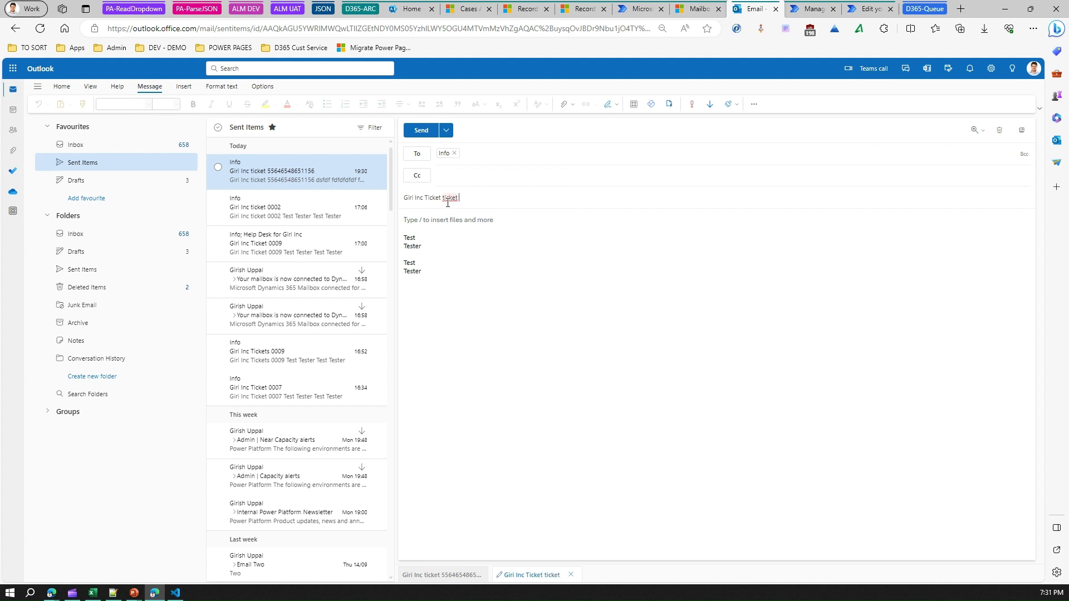
{"action": "type", "text": "3434354345454"}
Copy the subject line into the body twice and send the email.
{"action": "left_click_drag", "start_coordinate": [544, 193], "coordinate": [312, 177]}
{"action": "key", "text": "ctrl+c"}
{"action": "left_click", "coordinate": [417, 219]}
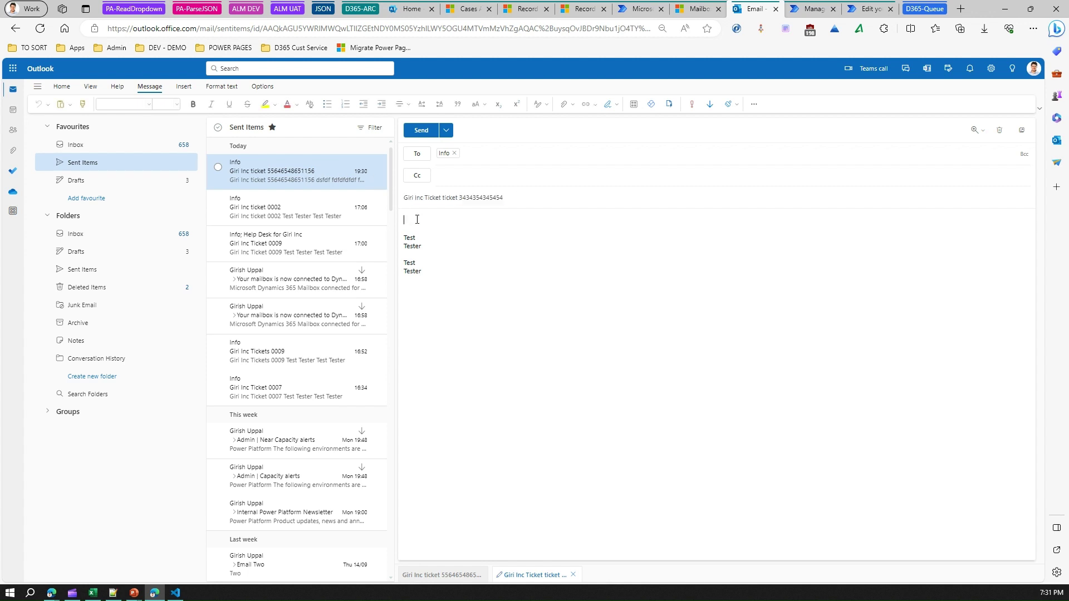
{"action": "key", "text": "ctrl+v"}
{"action": "key", "text": "Return"}
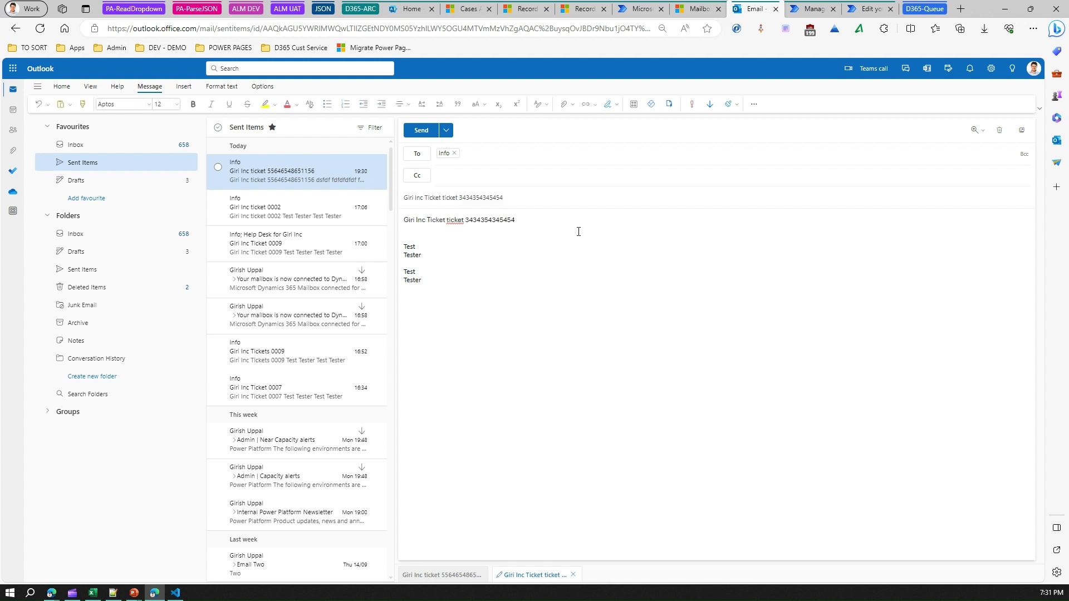
{"action": "key", "text": "ctrl+v"}
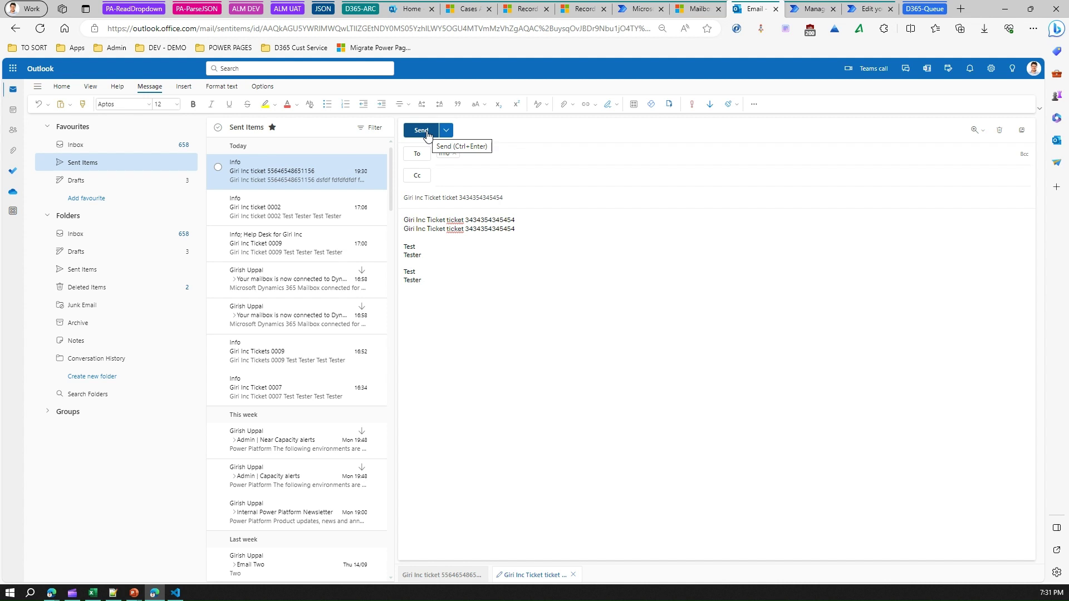
{"action": "left_click", "coordinate": [426, 133]}
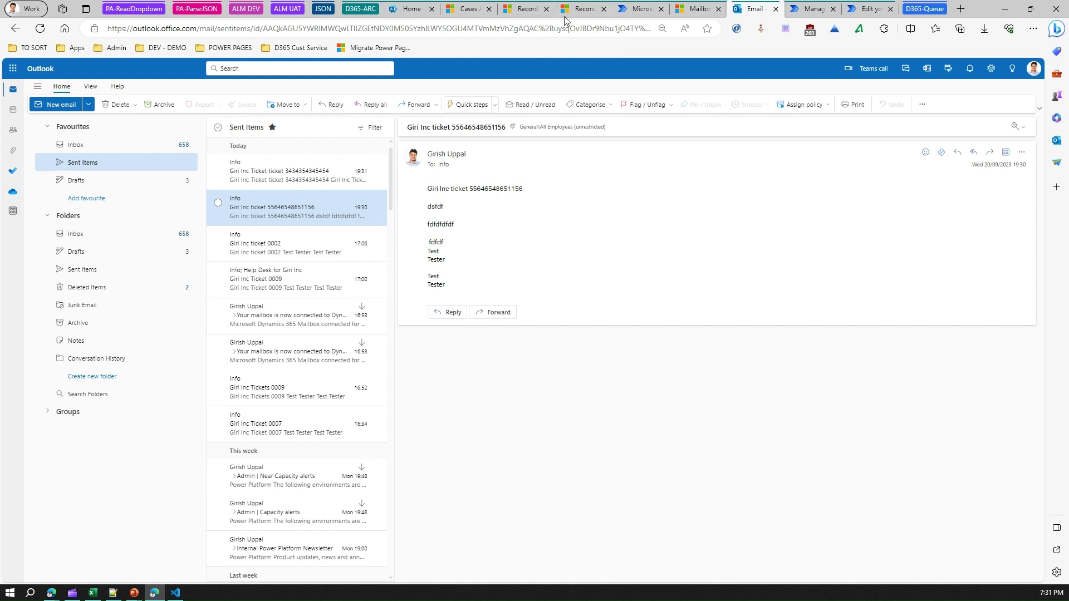
Refresh the All Cases list in Customer Service Hub and check the newest case.
{"action": "left_click", "coordinate": [466, 8]}
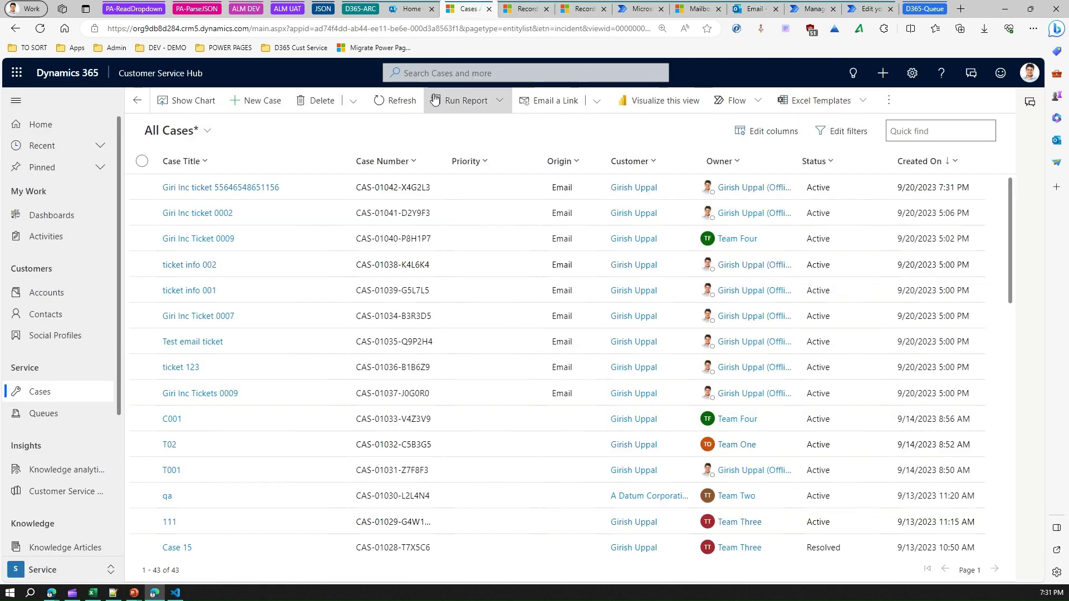
{"action": "left_click", "coordinate": [393, 100]}
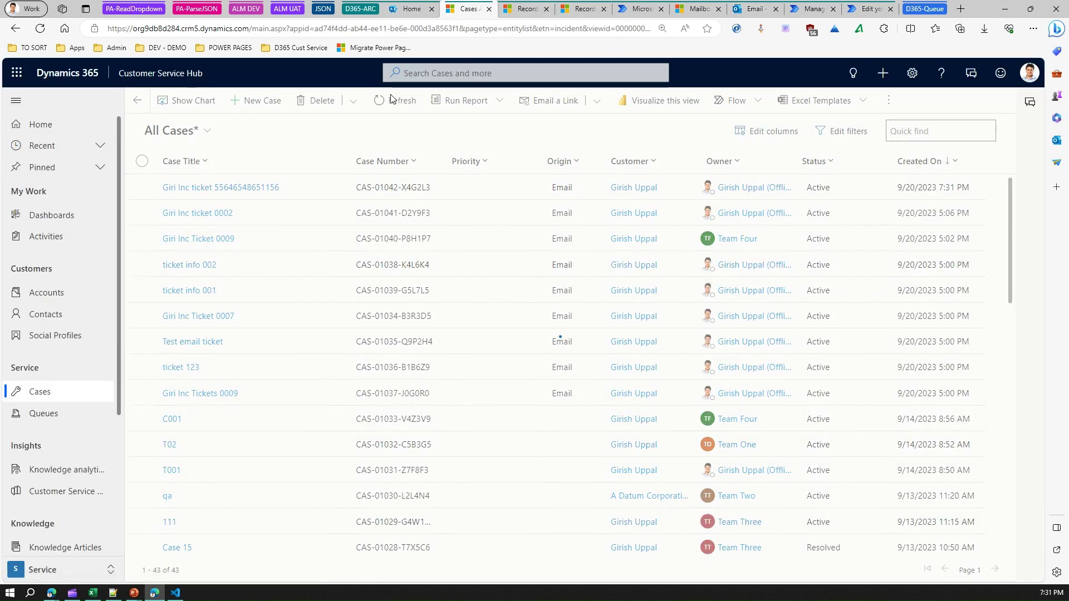
{"action": "left_click", "coordinate": [223, 193]}
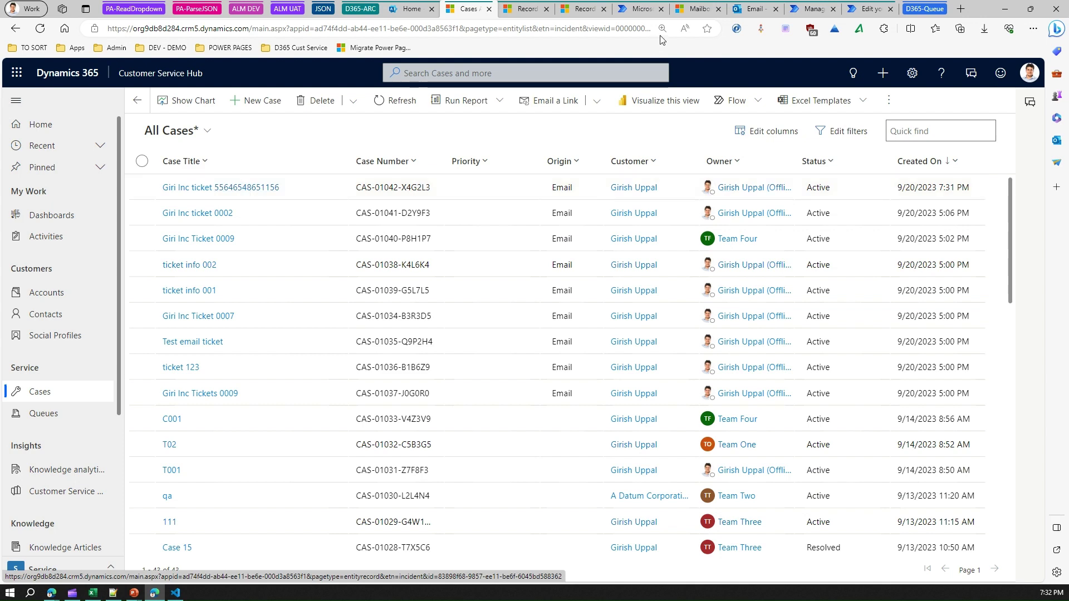
Check the sent Giri Inc Ticket email in Outlook, then refresh All Cases for the new case.
{"action": "left_click", "coordinate": [751, 11]}
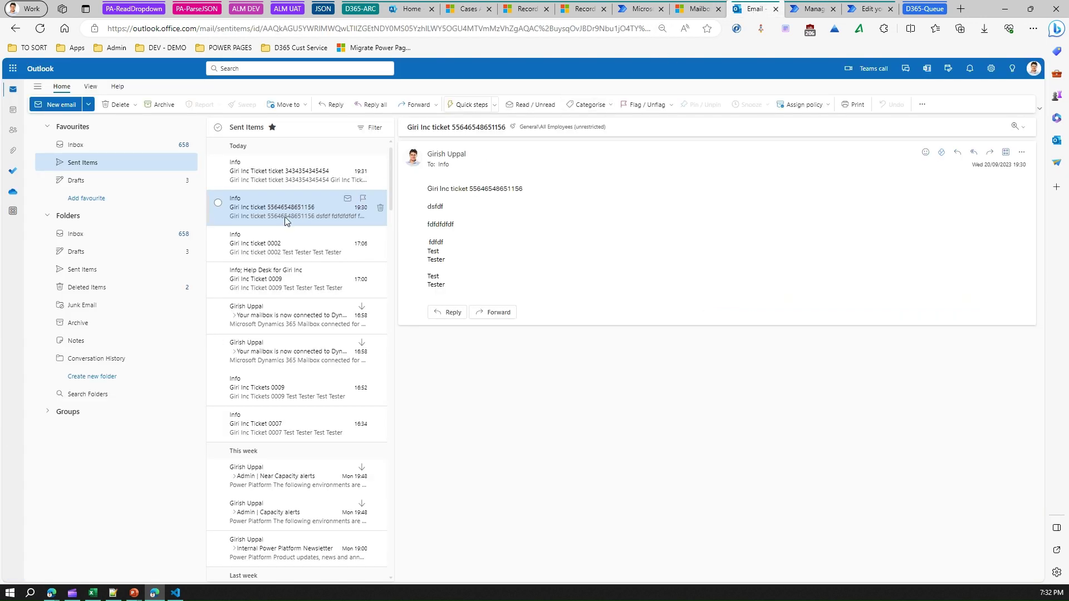
{"action": "left_click_drag", "start_coordinate": [469, 189], "coordinate": [525, 192]}
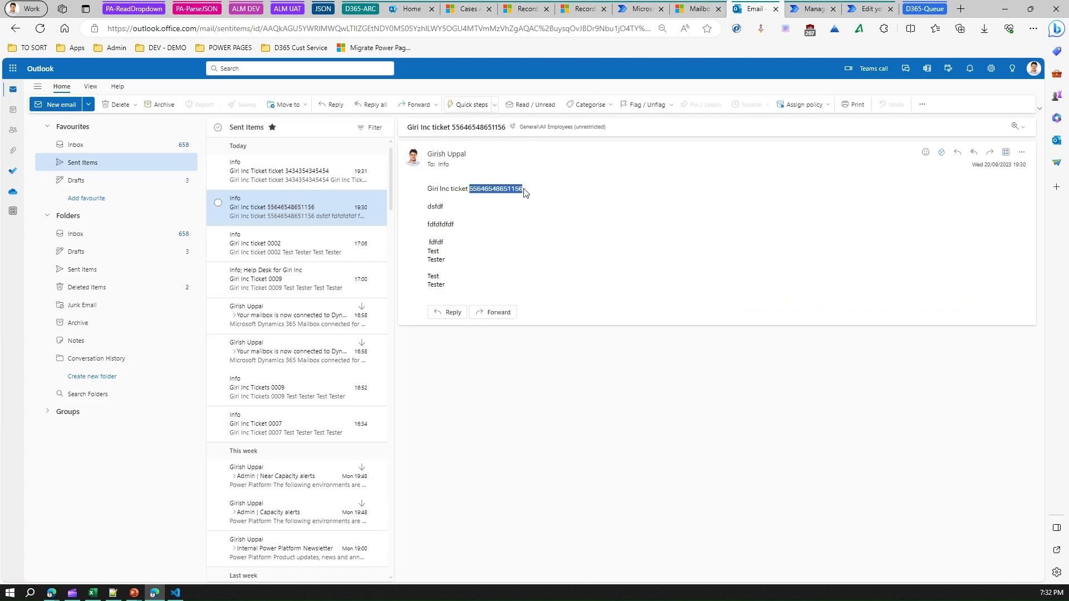
{"action": "left_click", "coordinate": [290, 176]}
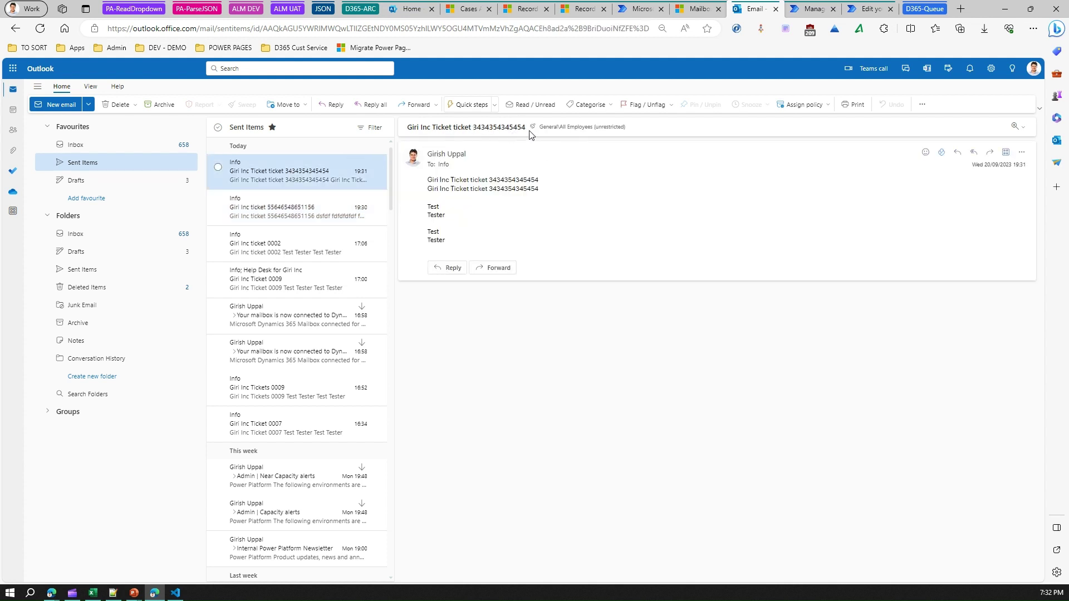
{"action": "left_click", "coordinate": [467, 10]}
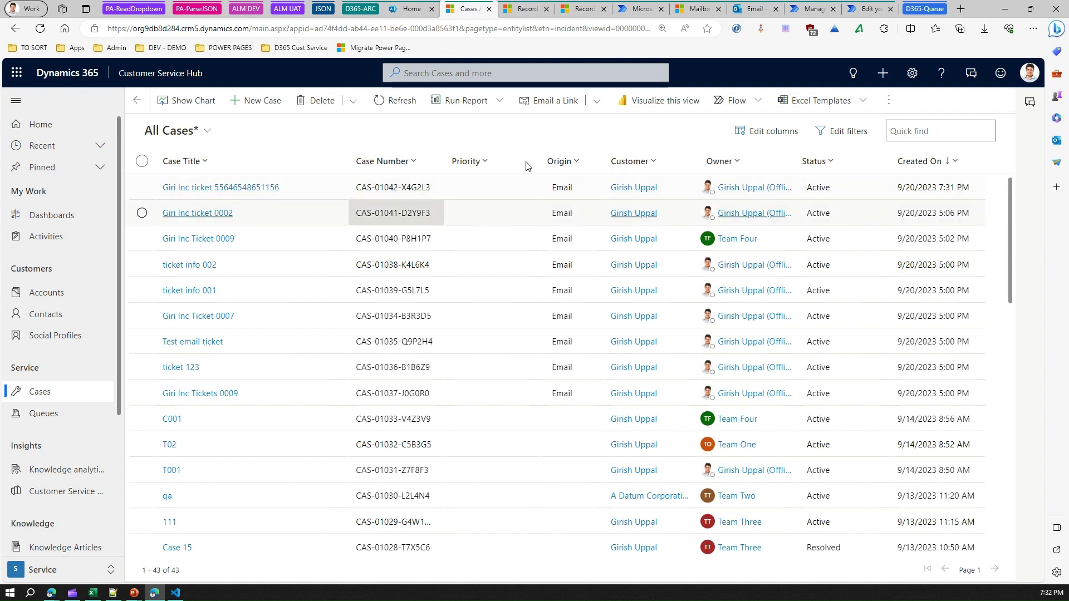
{"action": "left_click", "coordinate": [396, 102]}
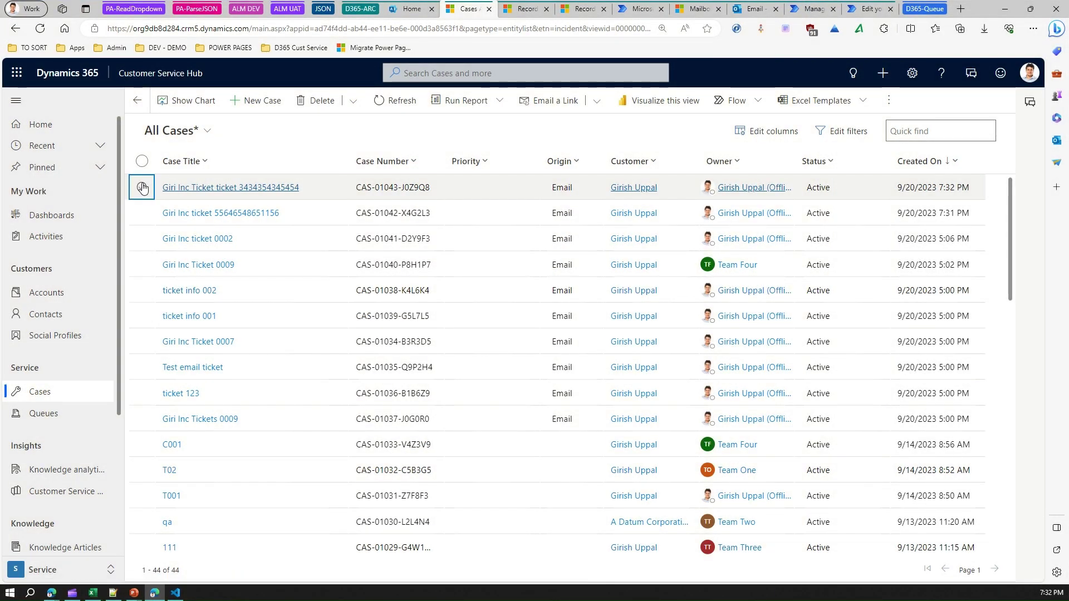
Review the new Giri Inc Ticket case record, then go to the Queues item list.
{"action": "left_click", "coordinate": [144, 190]}
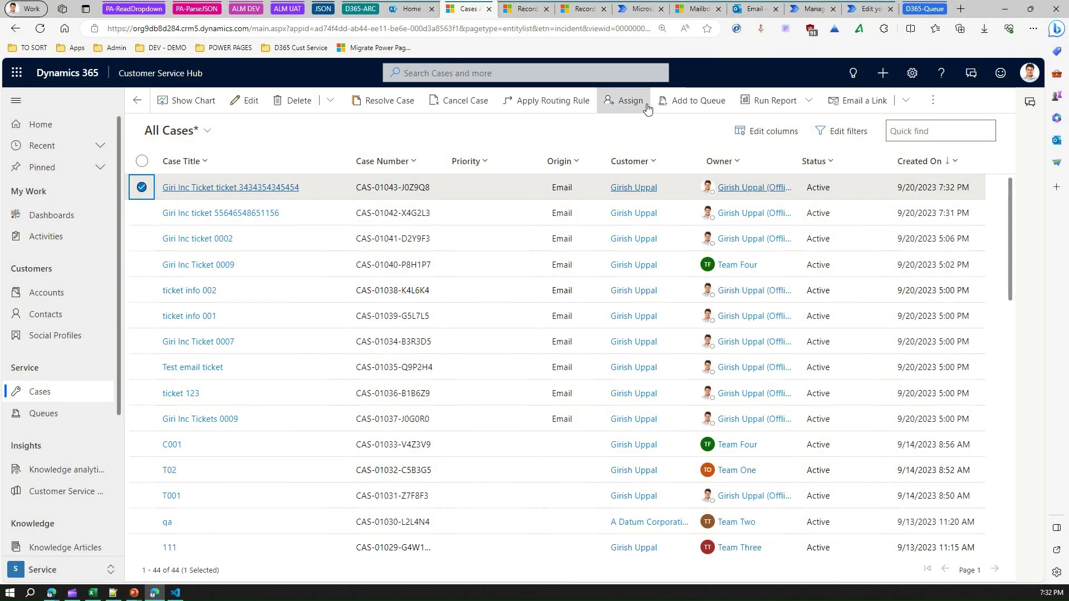
{"action": "left_click", "coordinate": [932, 101]}
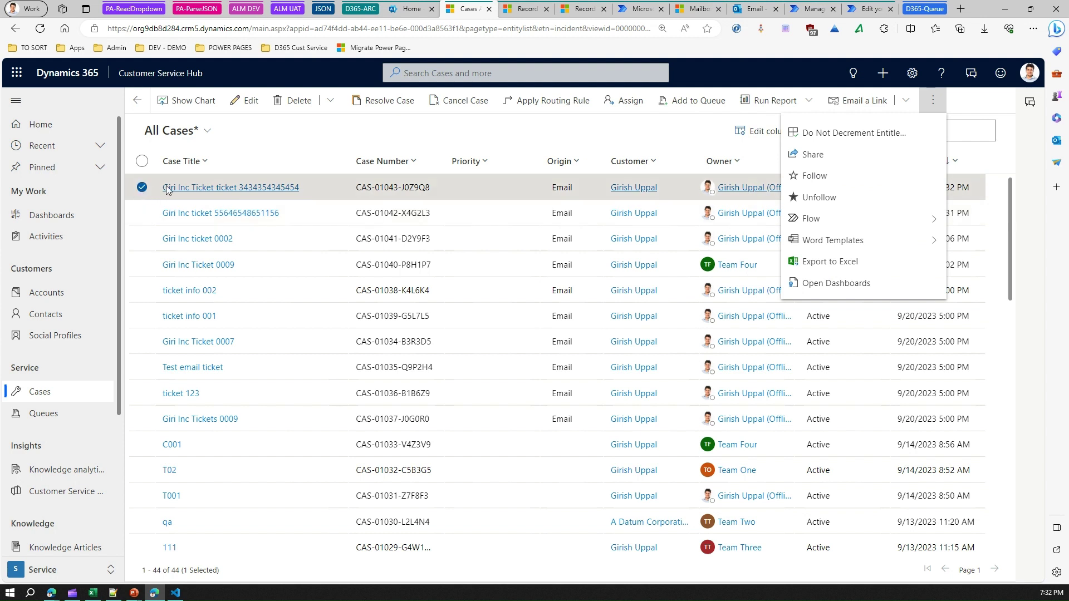
{"action": "left_click", "coordinate": [208, 189]}
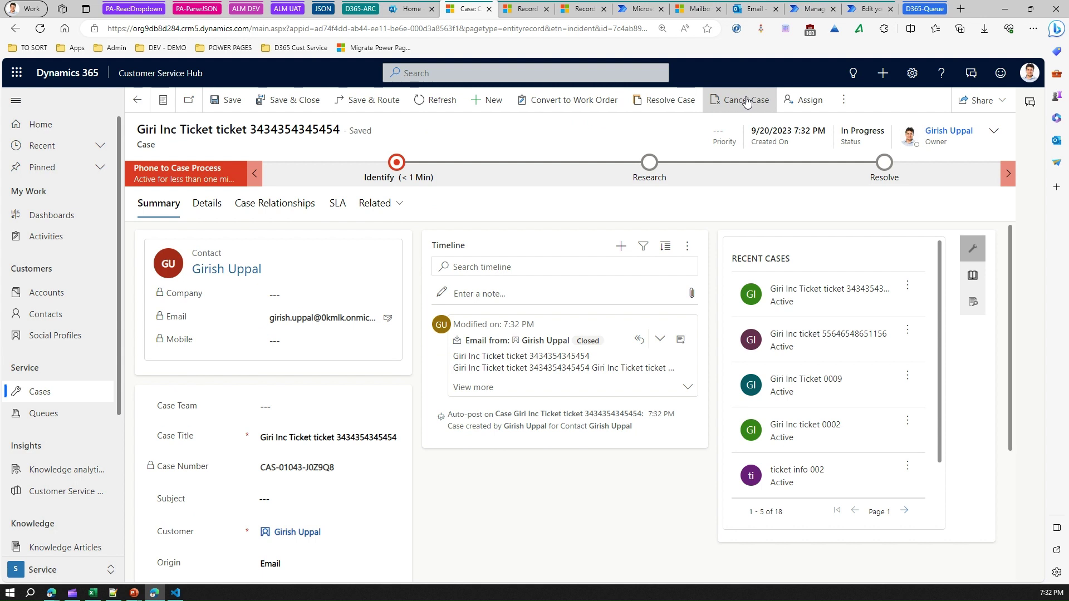
{"action": "left_click", "coordinate": [48, 413]}
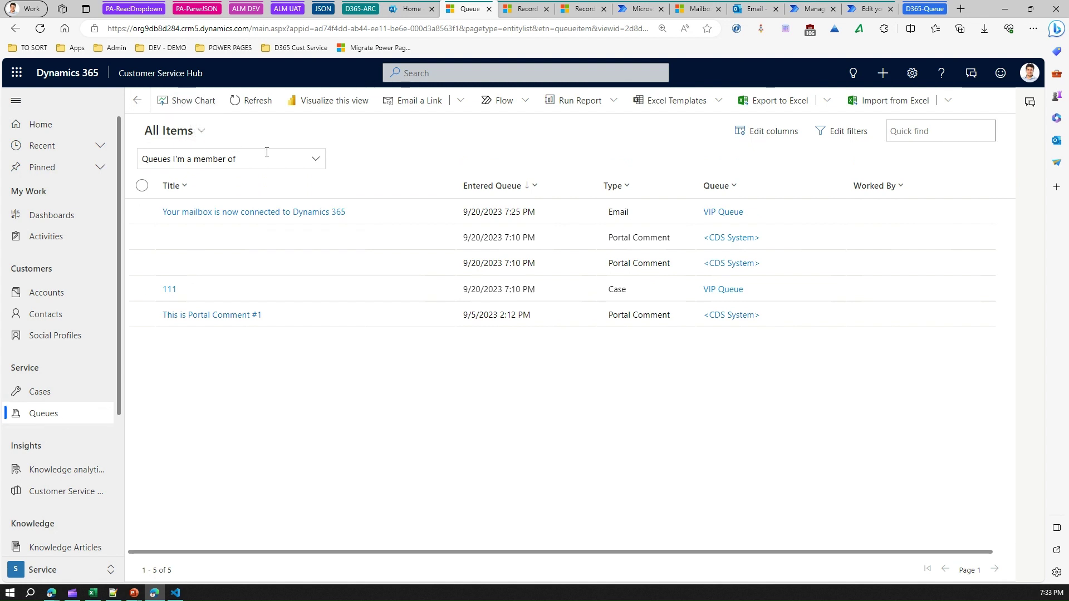
Filter the queue items to VIP Queue and open its case '111'.
{"action": "left_click", "coordinate": [313, 159]}
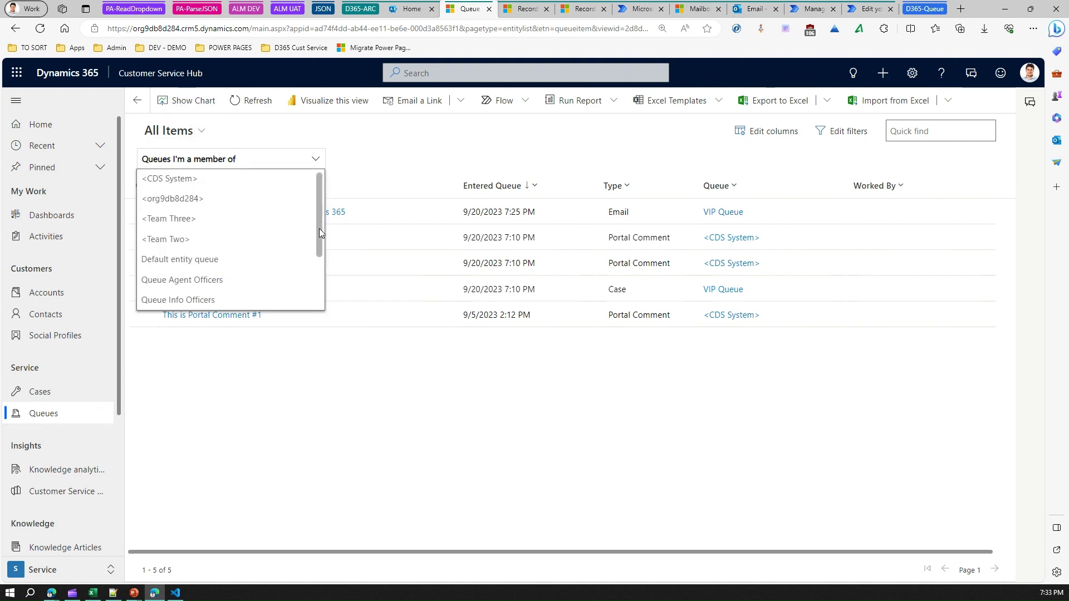
{"action": "left_click_drag", "start_coordinate": [319, 229], "coordinate": [321, 270]}
{"action": "left_click", "coordinate": [196, 249]}
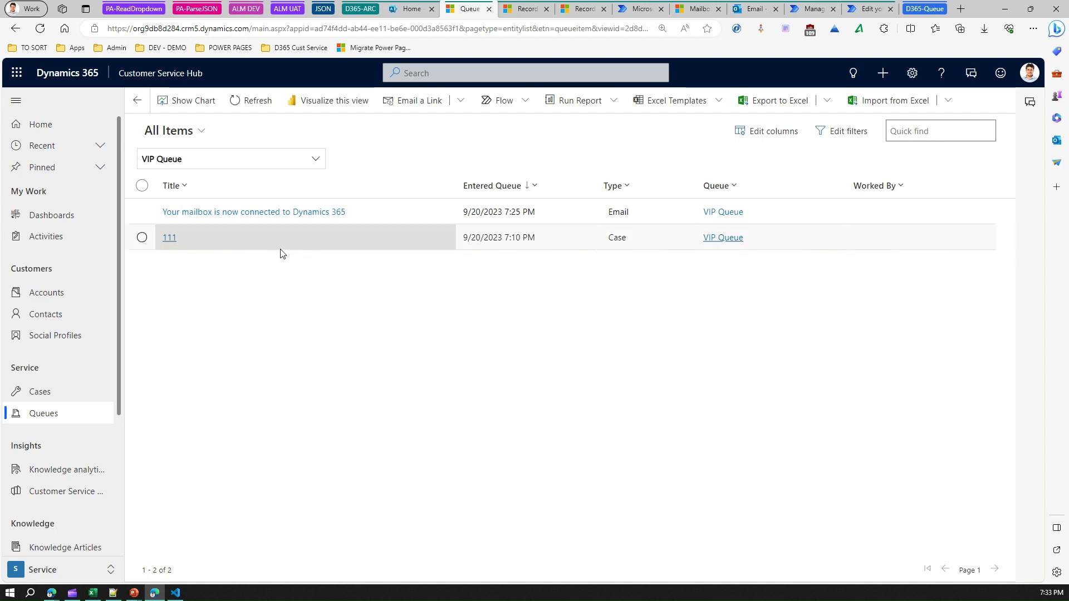
{"action": "left_click", "coordinate": [313, 159]}
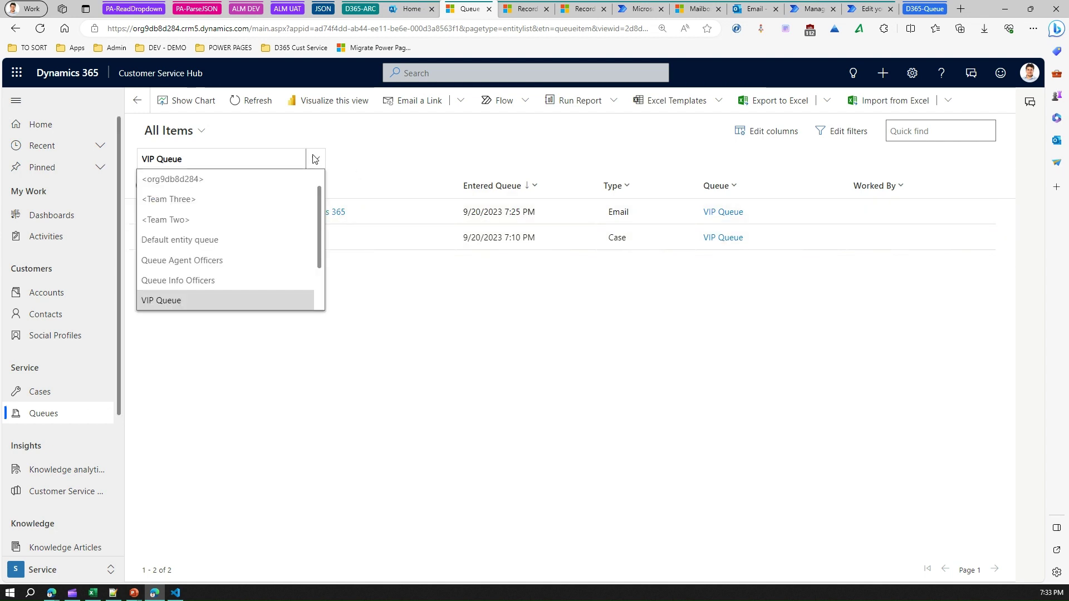
{"action": "left_click", "coordinate": [315, 159]}
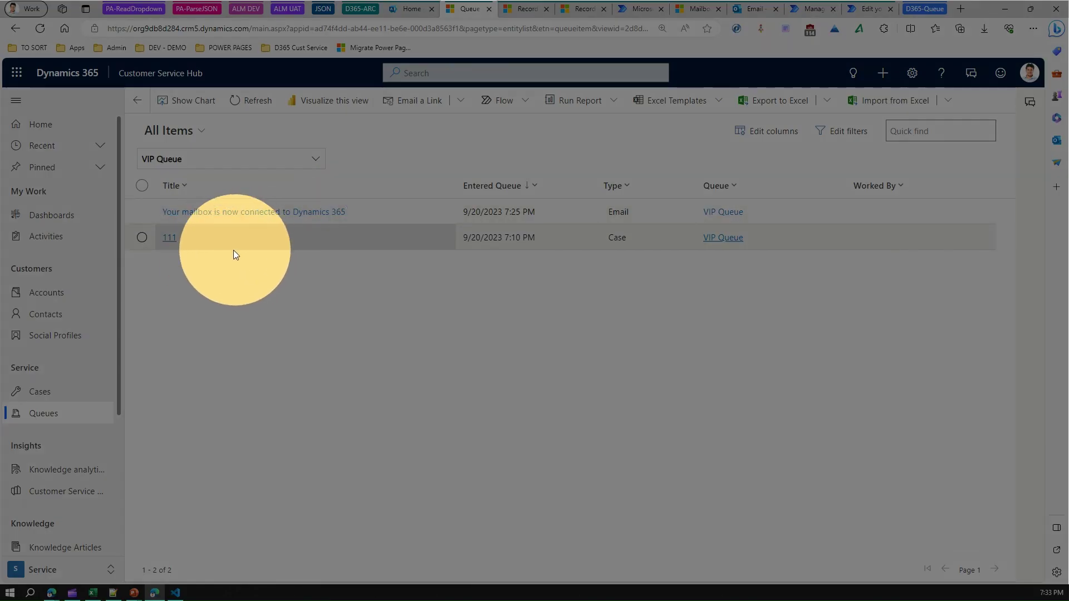
{"action": "left_click", "coordinate": [169, 240]}
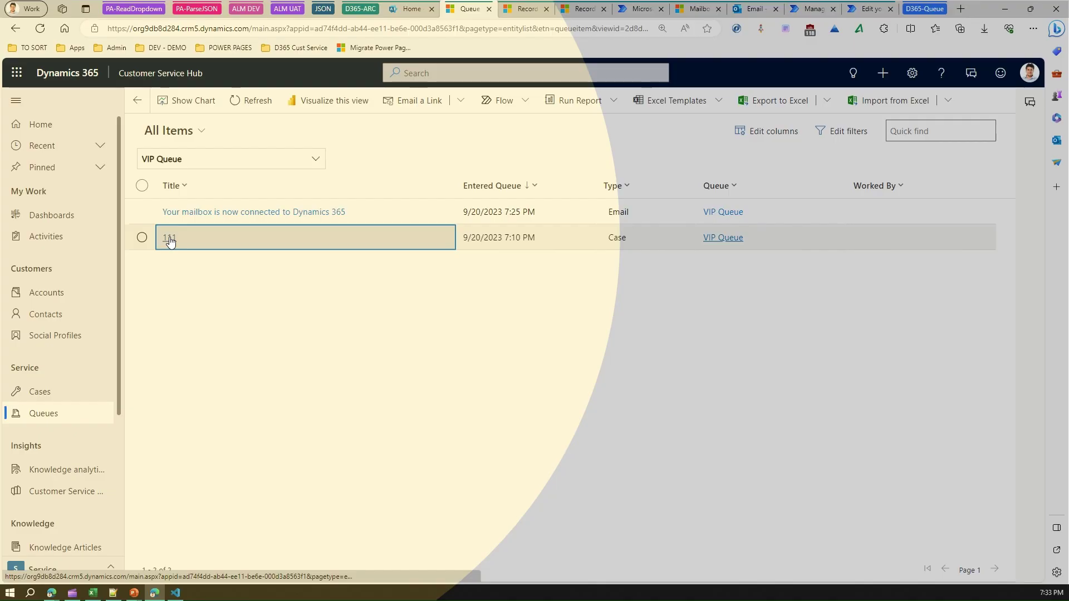